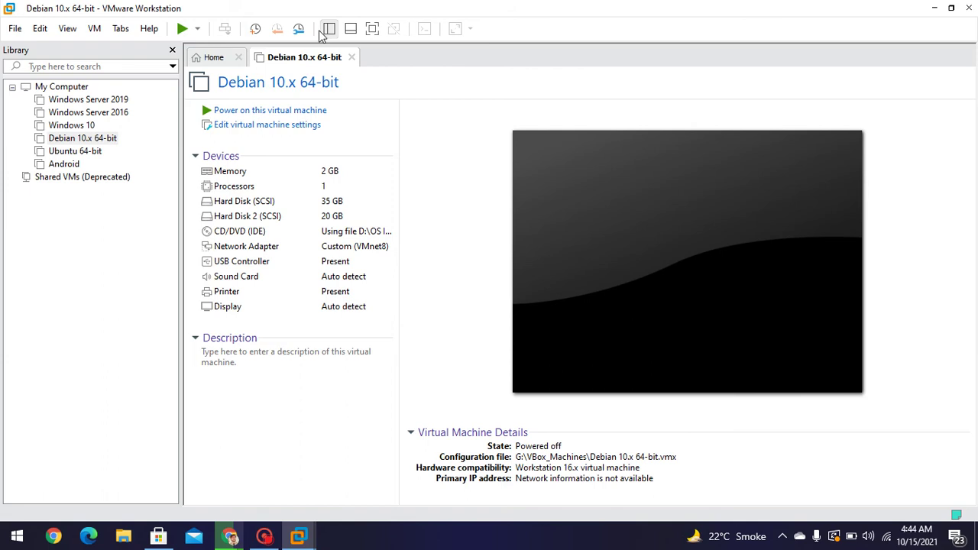
# Switch from the Debian 10.x machine's summary to the Workstation Home page
pyautogui.click(213, 59)
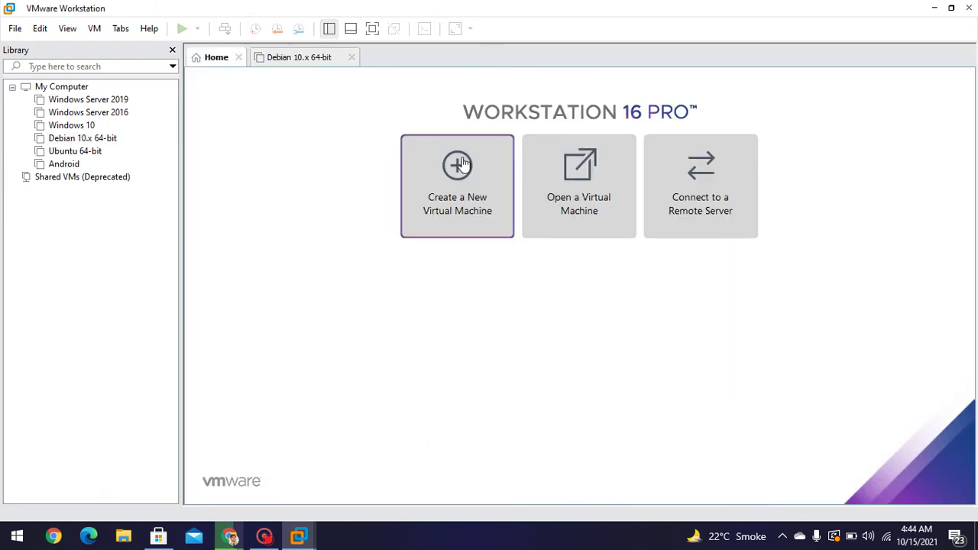
# Start a Typical new VM, installing the OS later, with Windows Server 2019 as guest
pyautogui.click(457, 156)
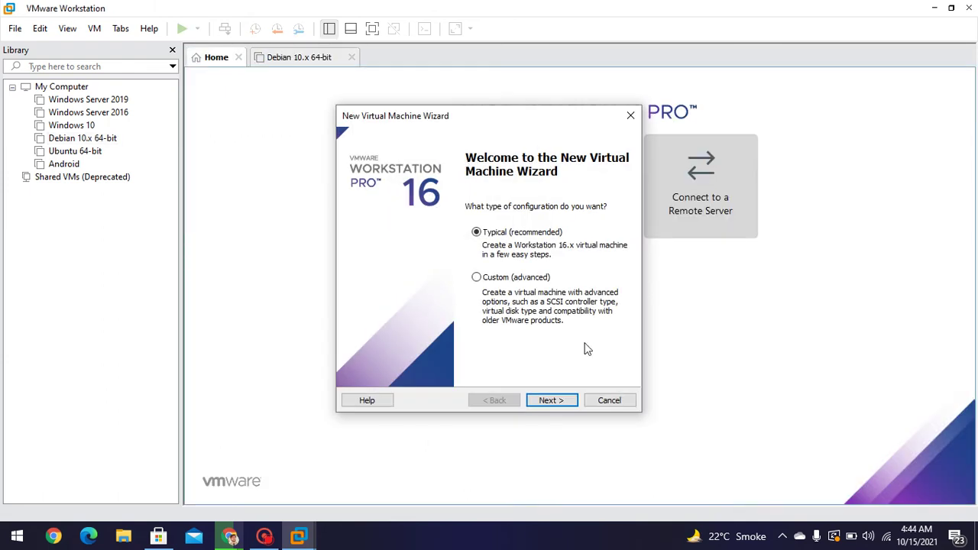
pyautogui.click(549, 403)
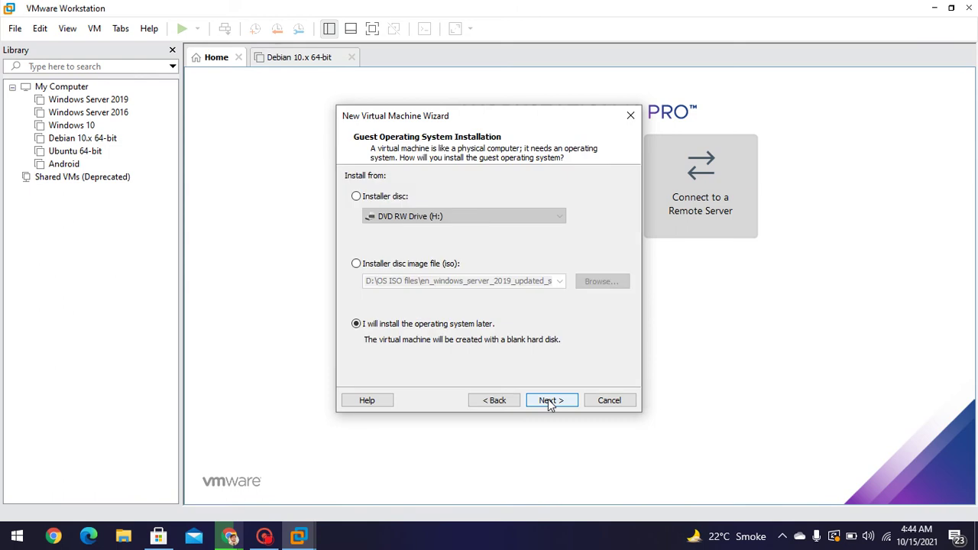
pyautogui.click(548, 402)
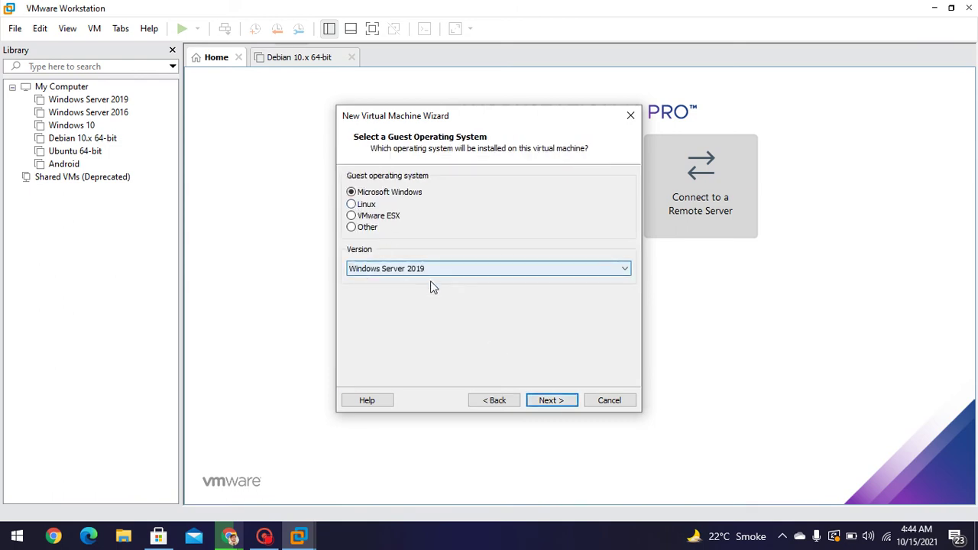
pyautogui.click(549, 400)
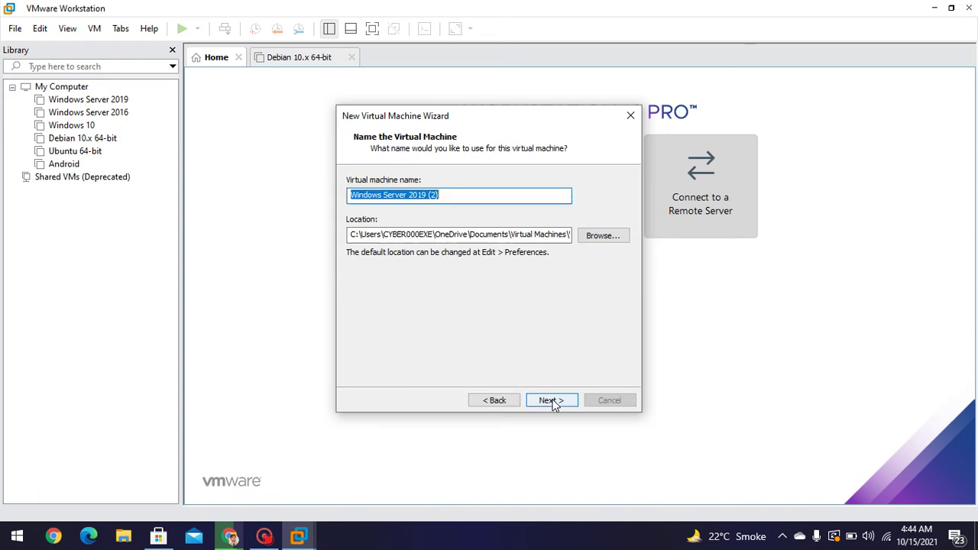
pyautogui.click(438, 194)
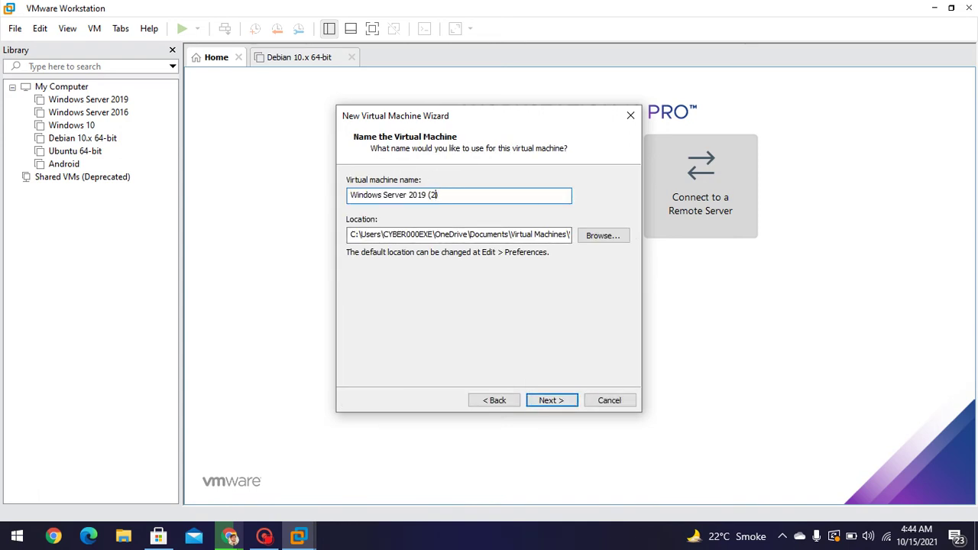
# Store the machine on New Volume (D:) and name it 'Windows Server 2019'
pyautogui.click(610, 238)
pyautogui.scroll(1, 581, 262)
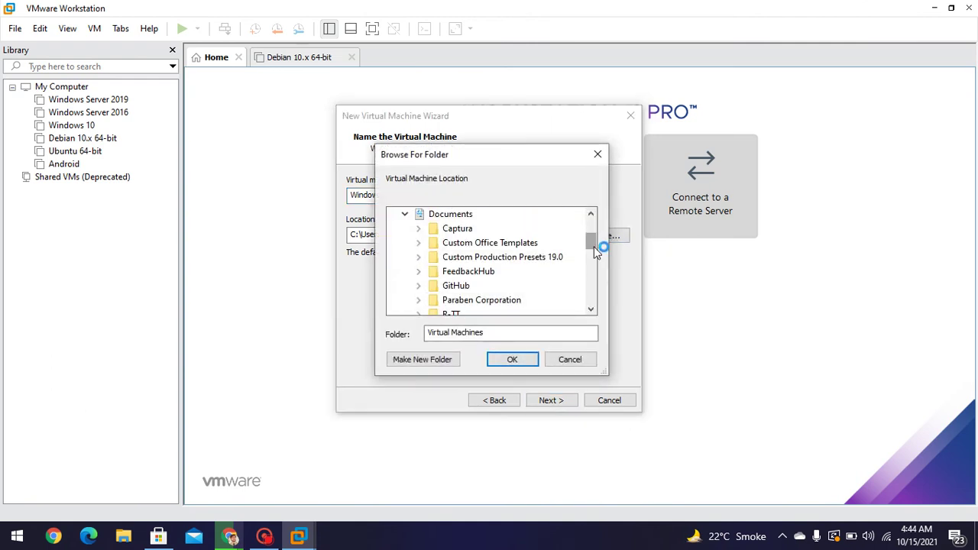
pyautogui.moveTo(591, 245); pyautogui.dragTo(590, 279)
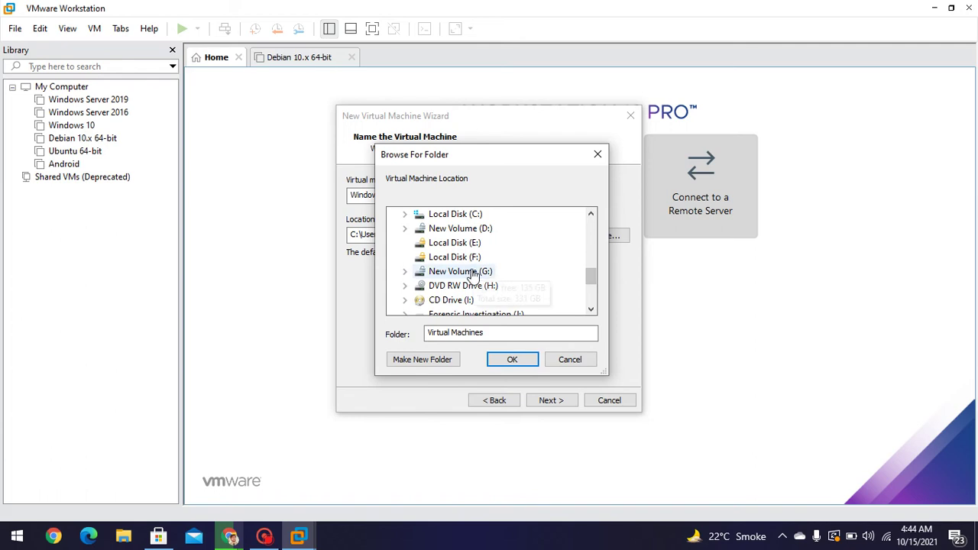
pyautogui.click(467, 230)
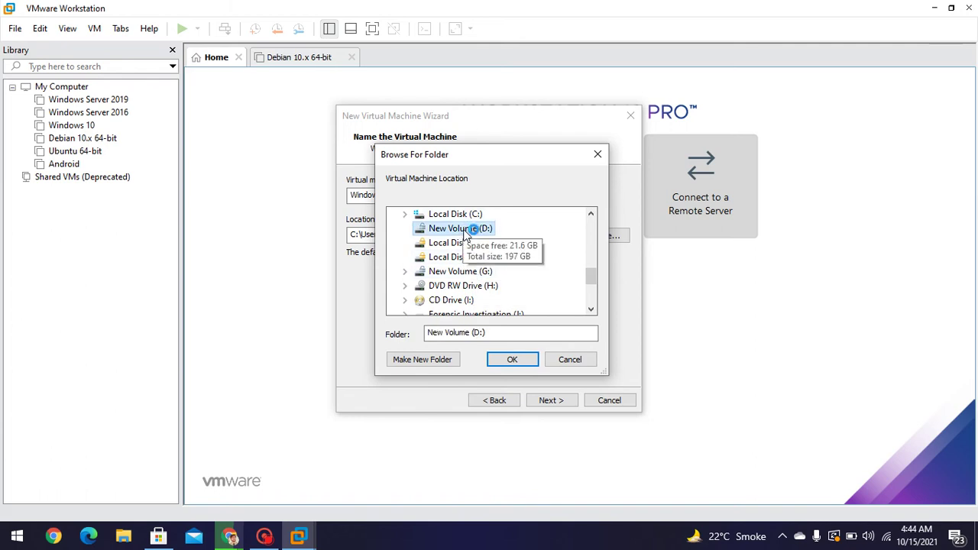
pyautogui.click(513, 360)
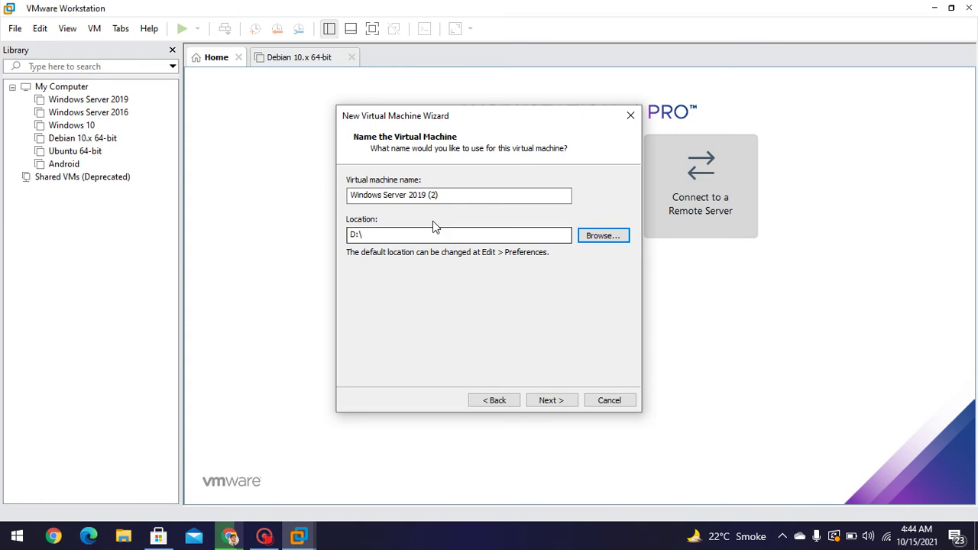
pyautogui.click(449, 196)
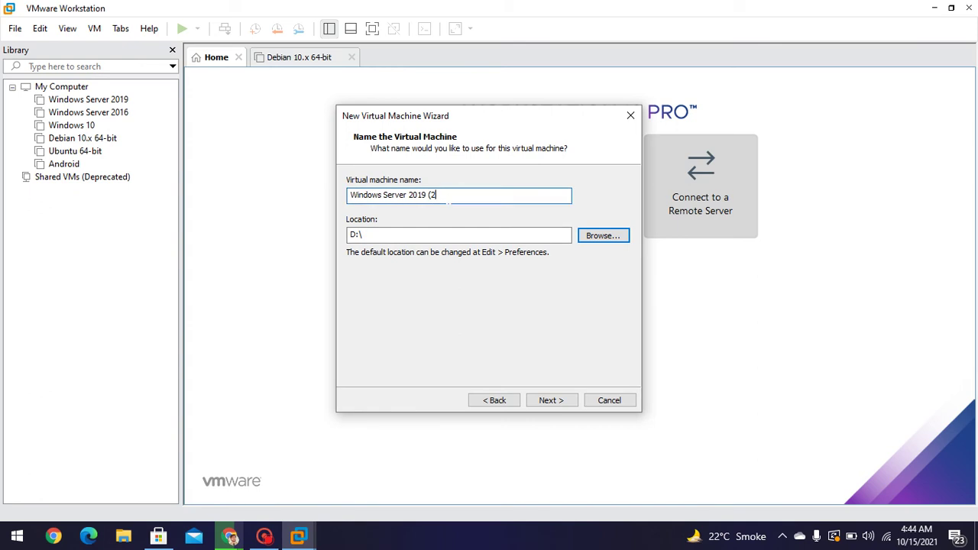
pyautogui.click(550, 400)
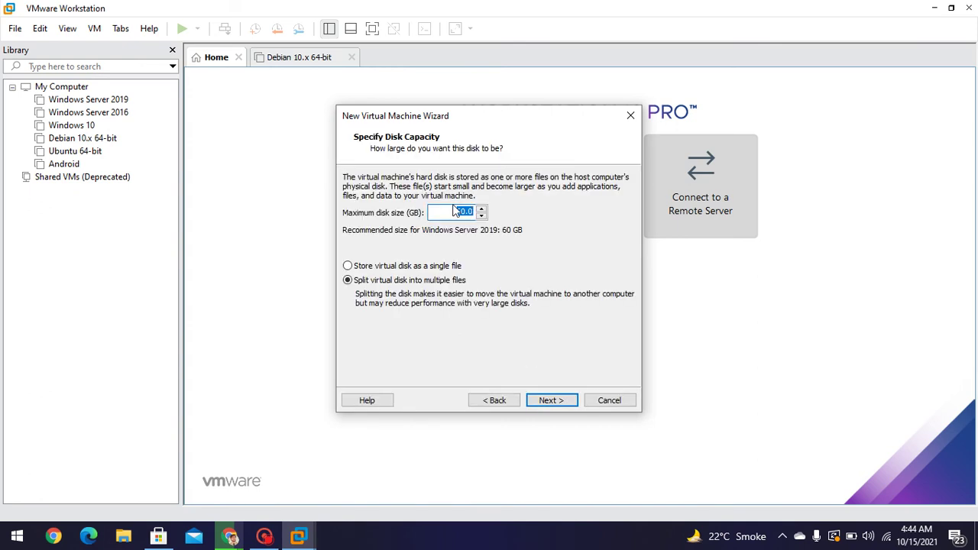
# Keep the 60 GB virtual disk, stored as a single file, and go to hardware customization
pyautogui.click(456, 211)
pyautogui.click(348, 266)
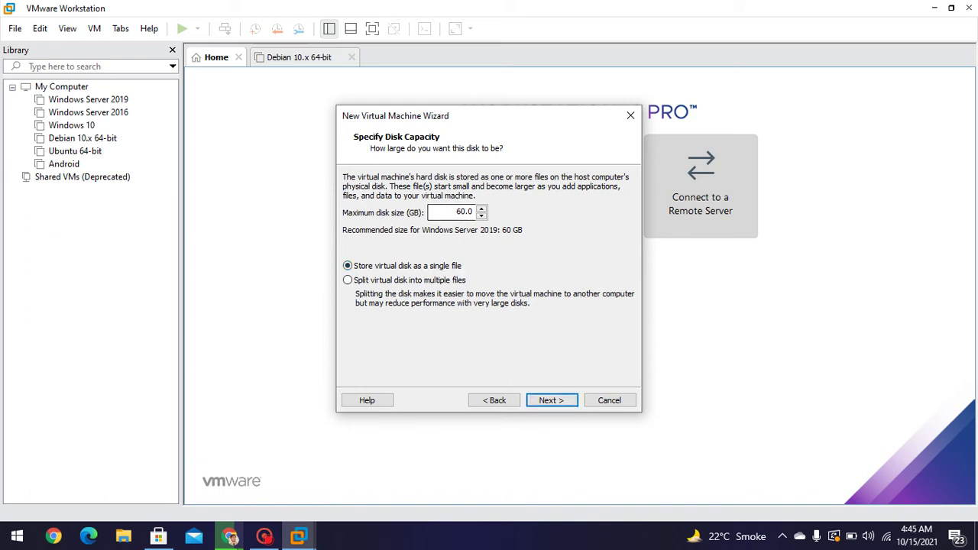
pyautogui.click(544, 401)
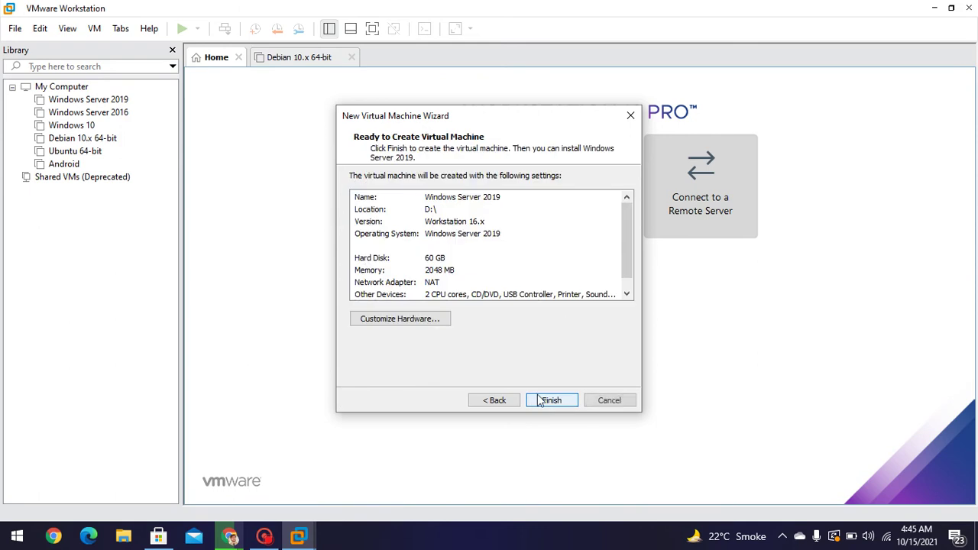
pyautogui.click(419, 327)
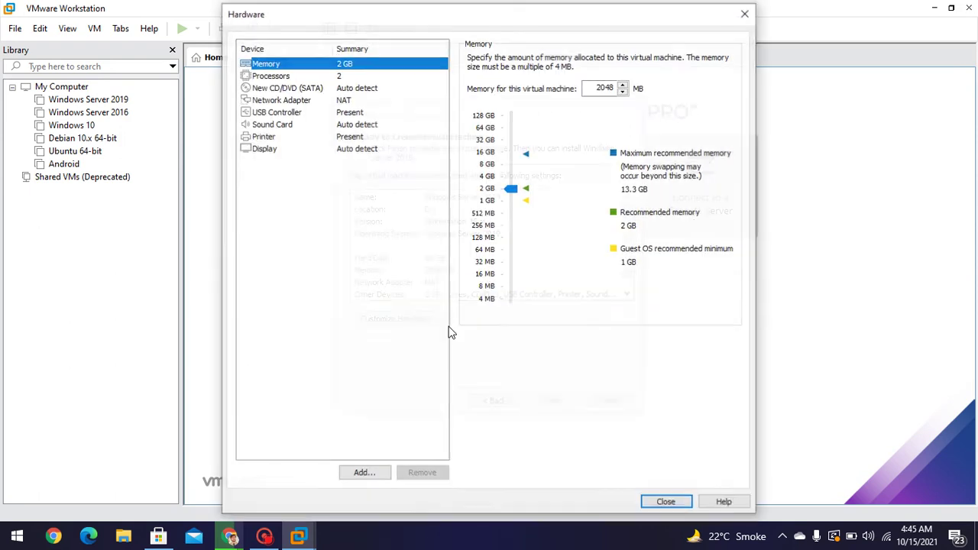
# Point the New CD/DVD (SATA) drive at the Windows Server 2019 ISO in D:\OS ISO files
pyautogui.click(284, 90)
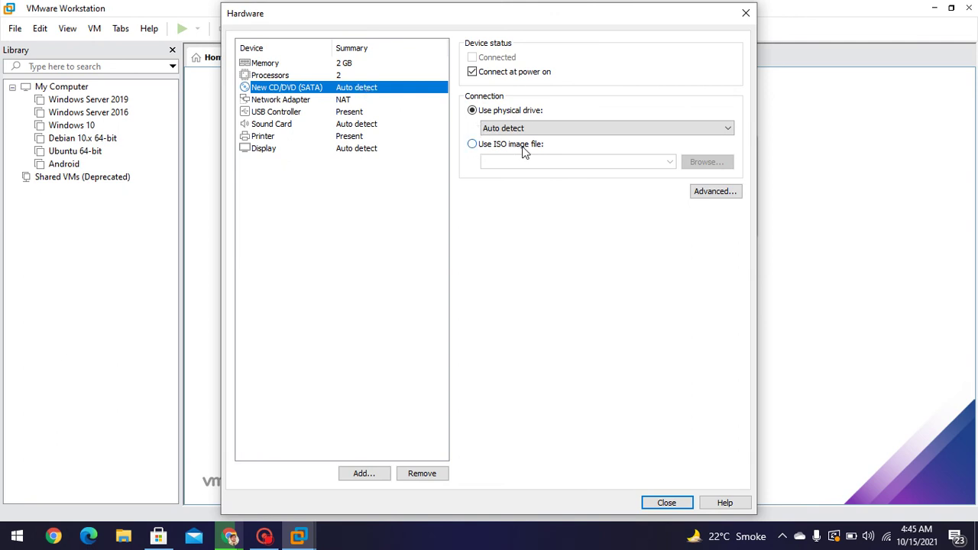
pyautogui.click(482, 148)
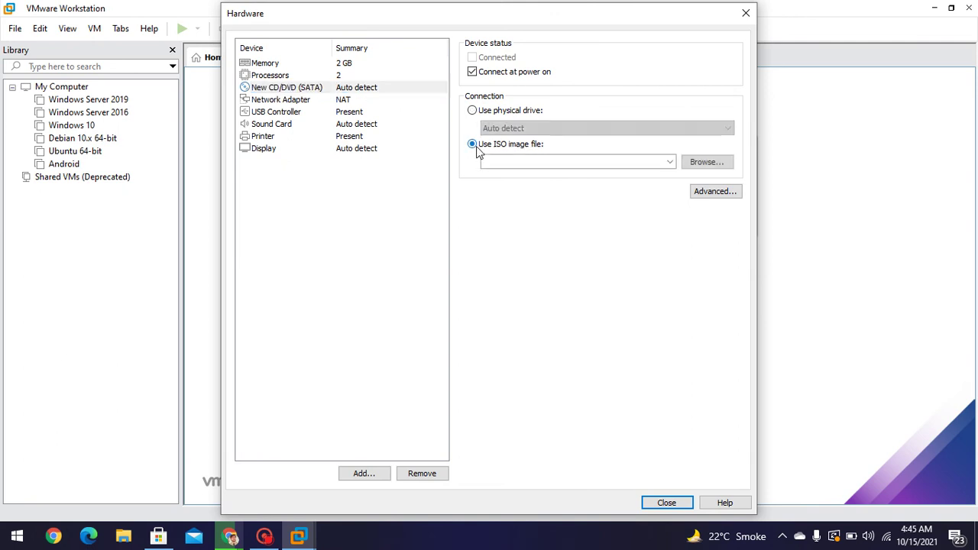
pyautogui.click(707, 163)
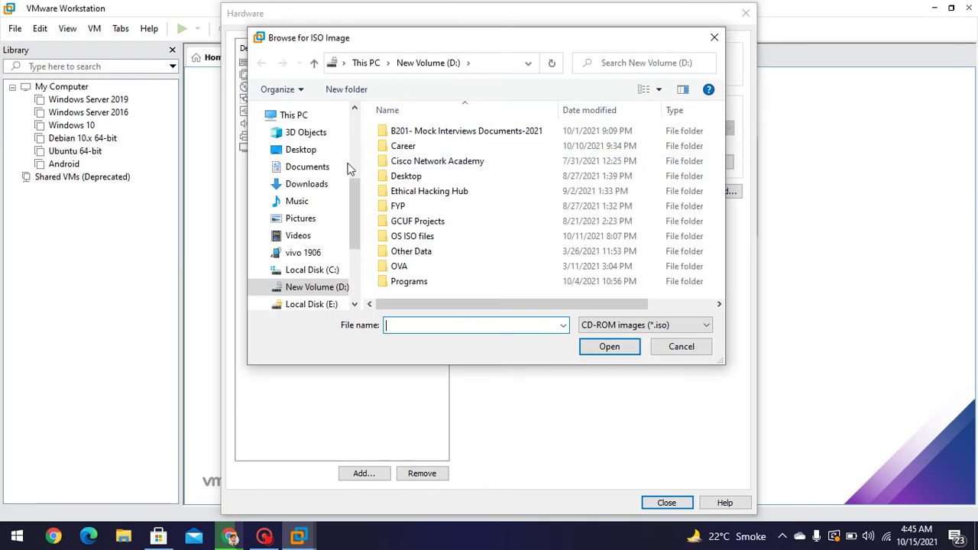
pyautogui.click(334, 295)
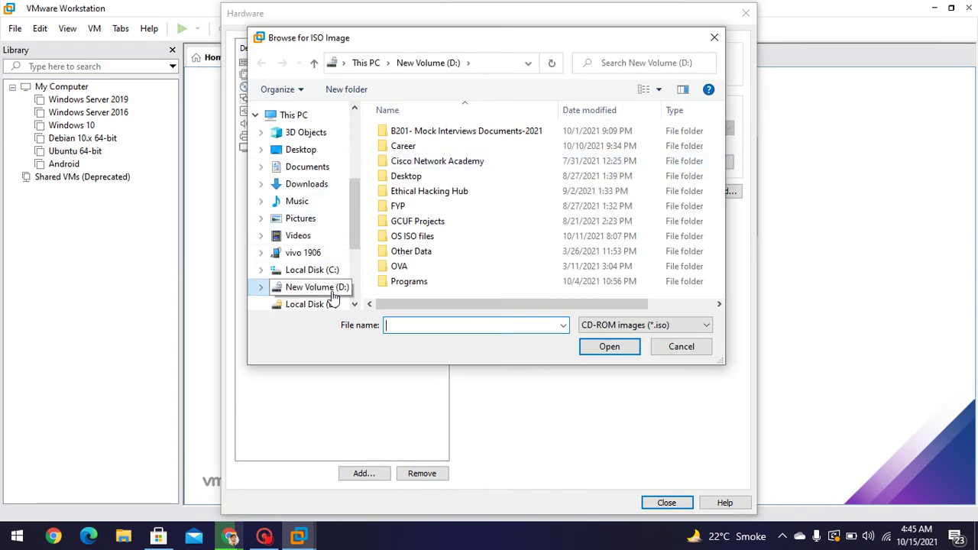
pyautogui.doubleClick(419, 241)
pyautogui.click(419, 239)
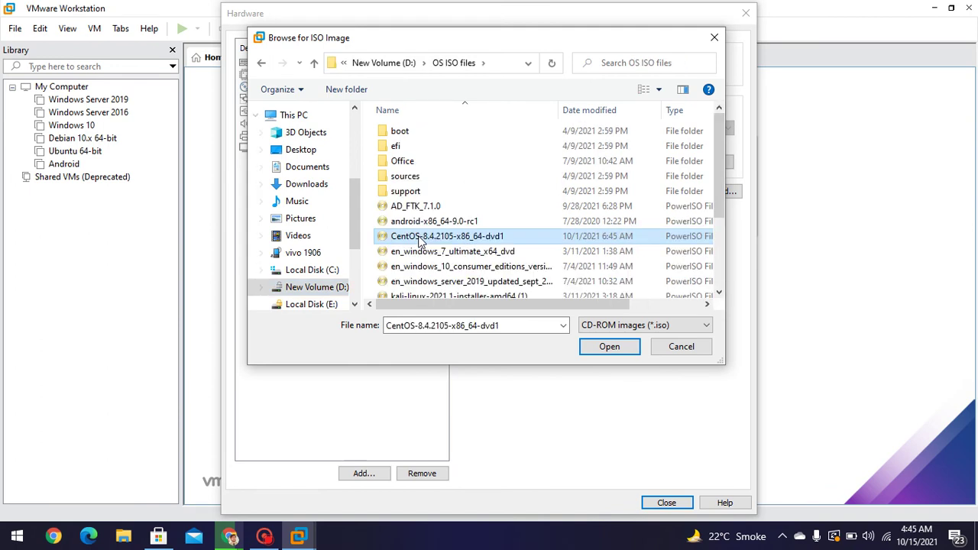
pyautogui.click(477, 283)
pyautogui.click(483, 295)
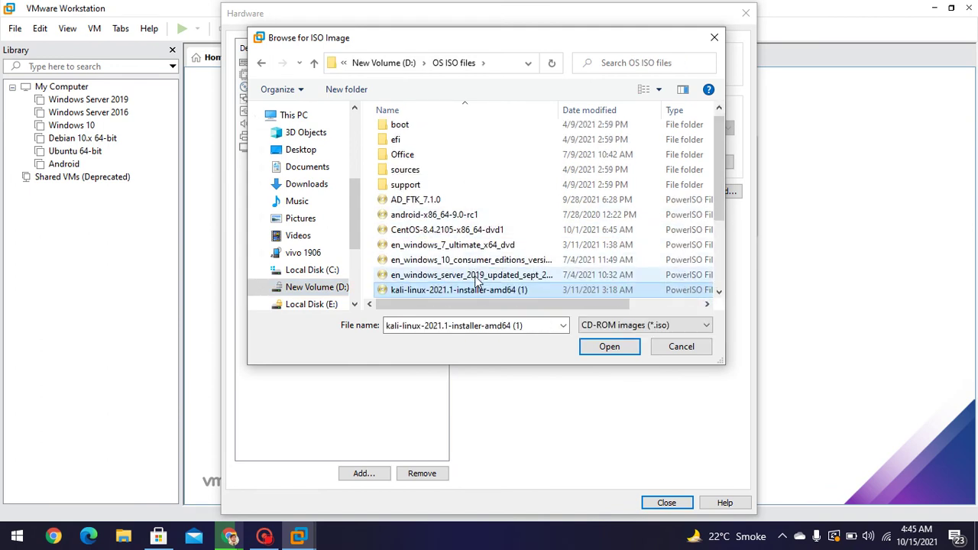
pyautogui.click(486, 276)
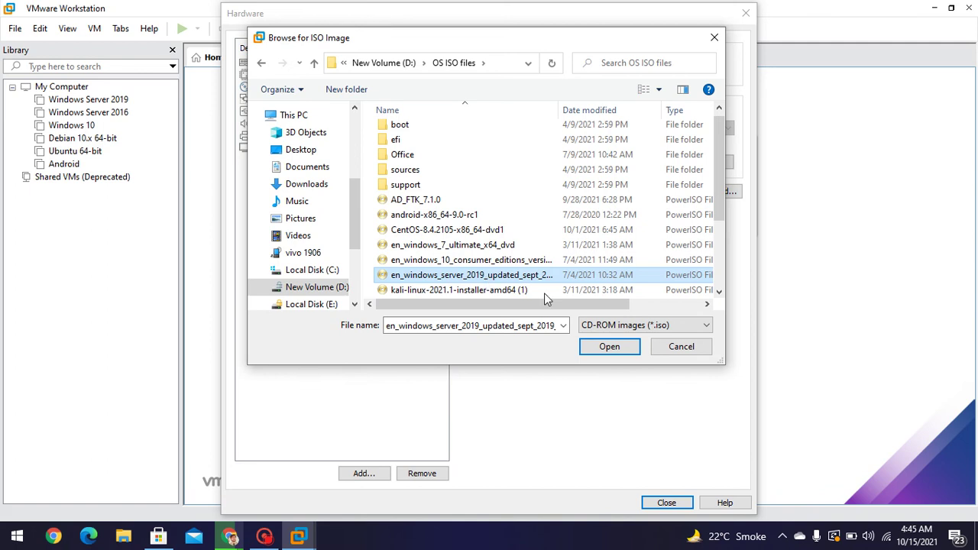
pyautogui.click(604, 345)
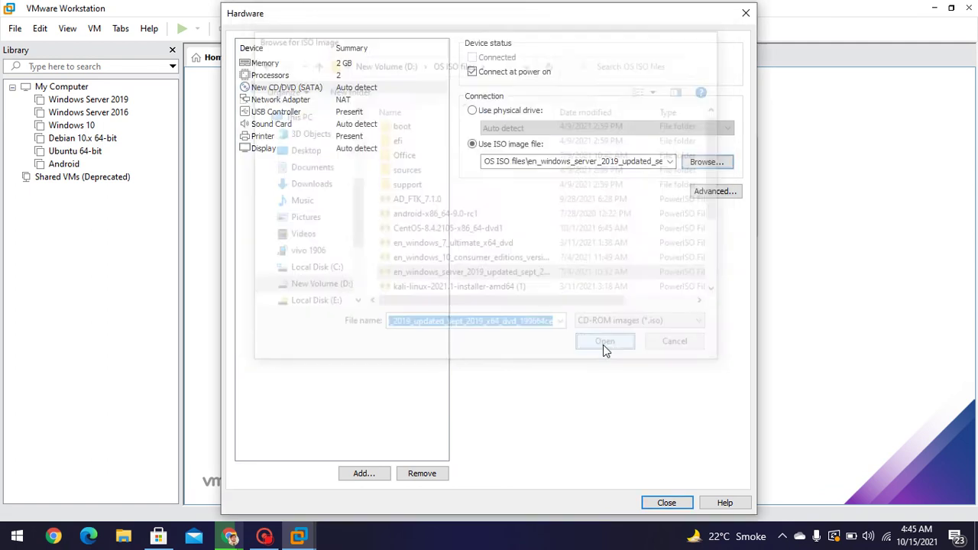
pyautogui.click(667, 505)
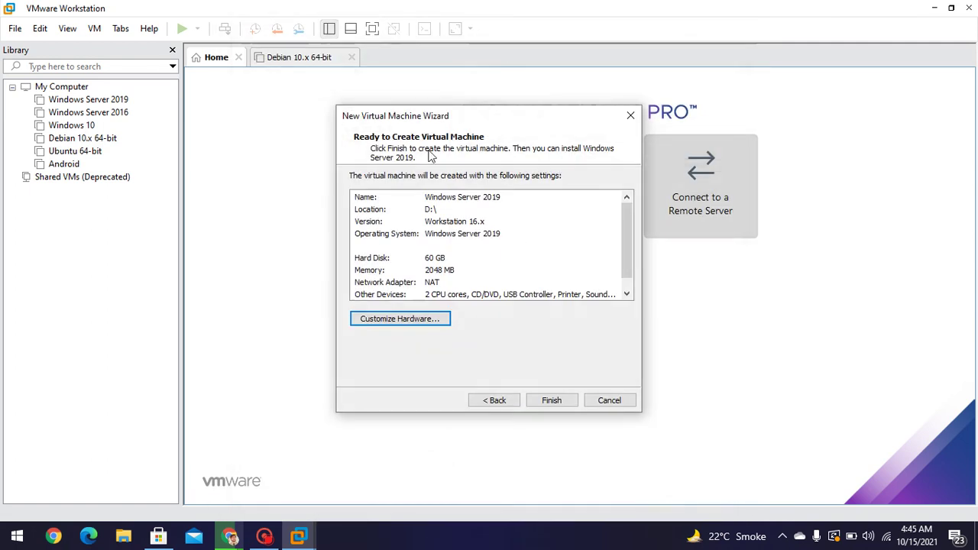
# Finish the wizard, select Windows Server 2019 in the library and power it on
pyautogui.click(552, 402)
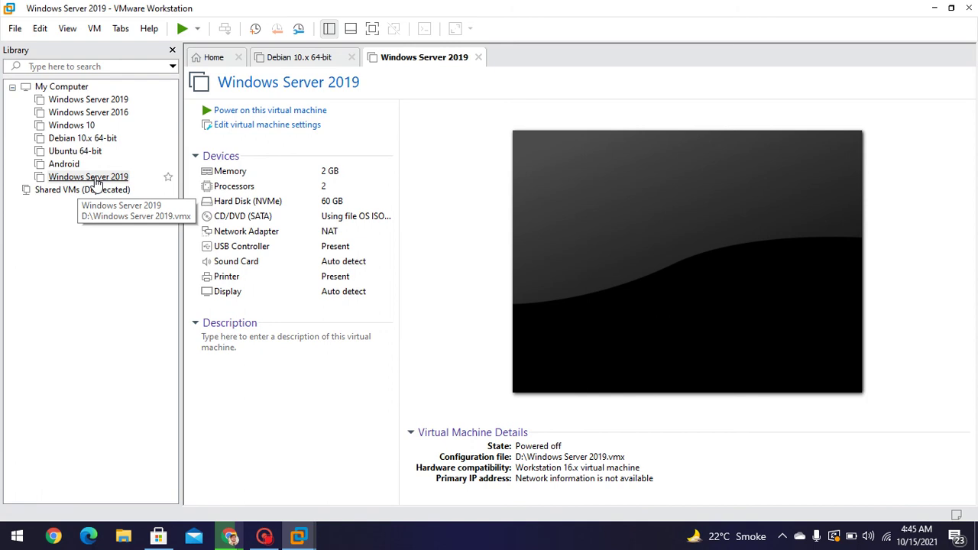
pyautogui.click(55, 179)
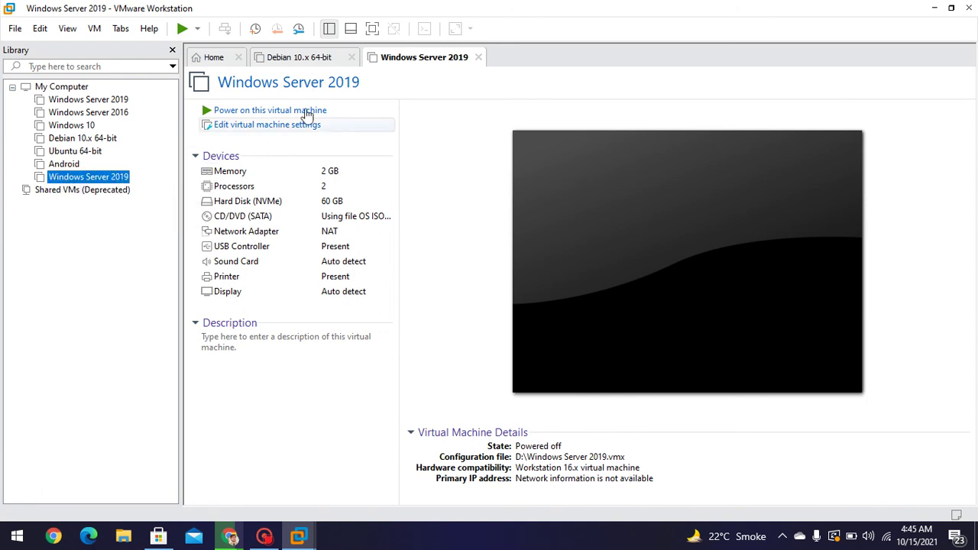
pyautogui.click(246, 111)
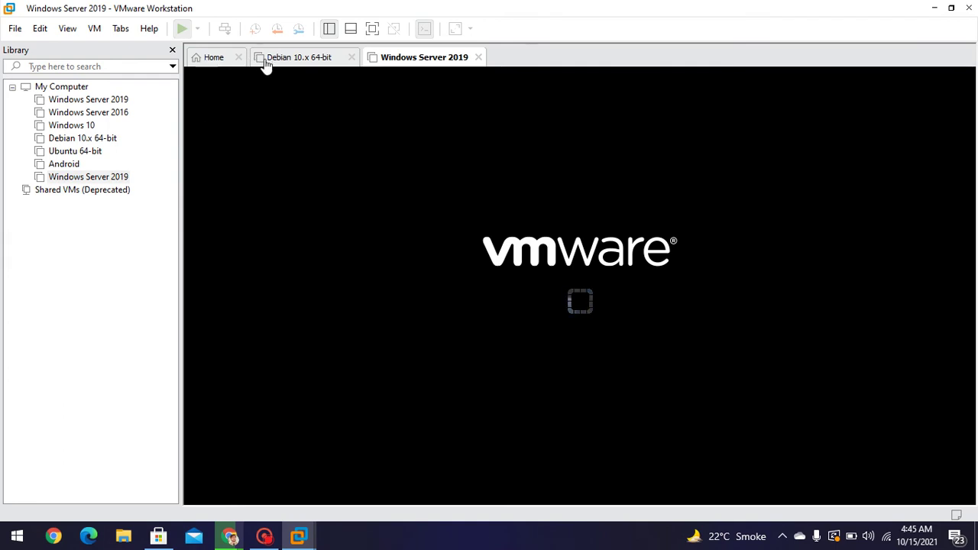
# Close the Debian 10.x tab and return to the Home page
pyautogui.click(302, 61)
pyautogui.click(351, 58)
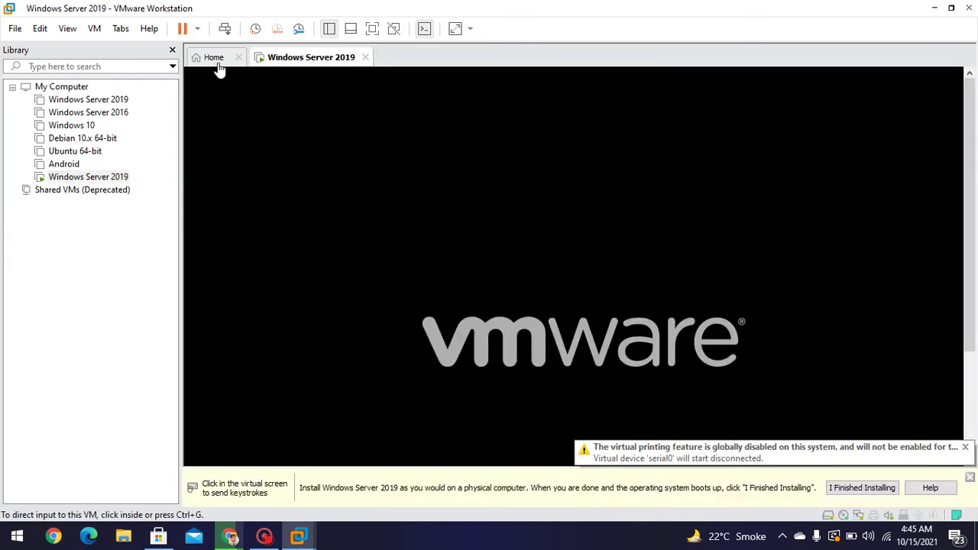
pyautogui.click(213, 59)
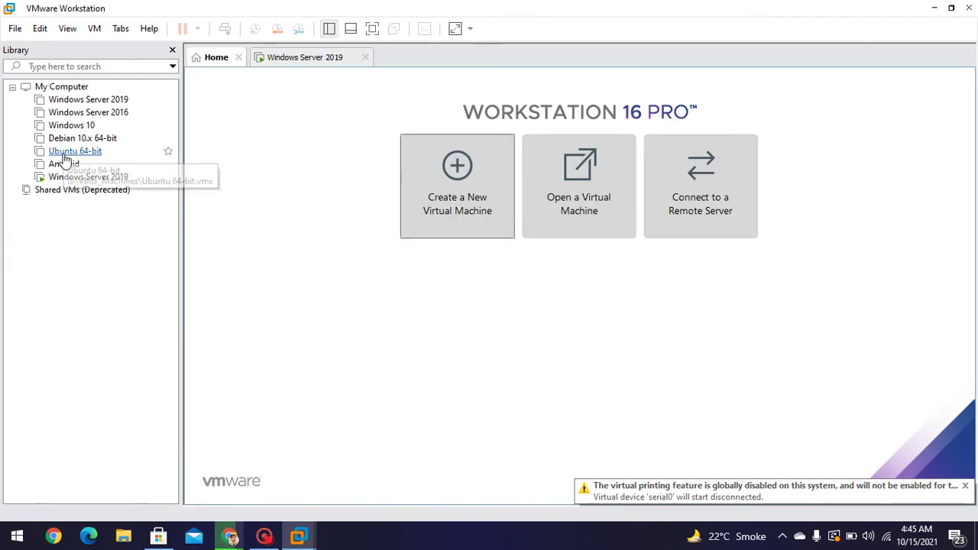
# Release input from the stuck Windows Server 2019 VM, close its tab and power it off
pyautogui.click(81, 177)
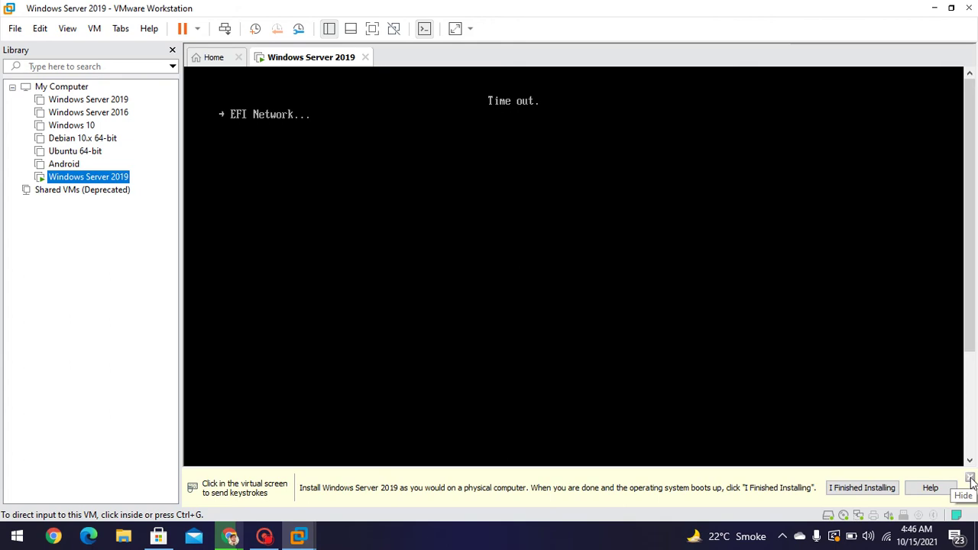
pyautogui.click(544, 215)
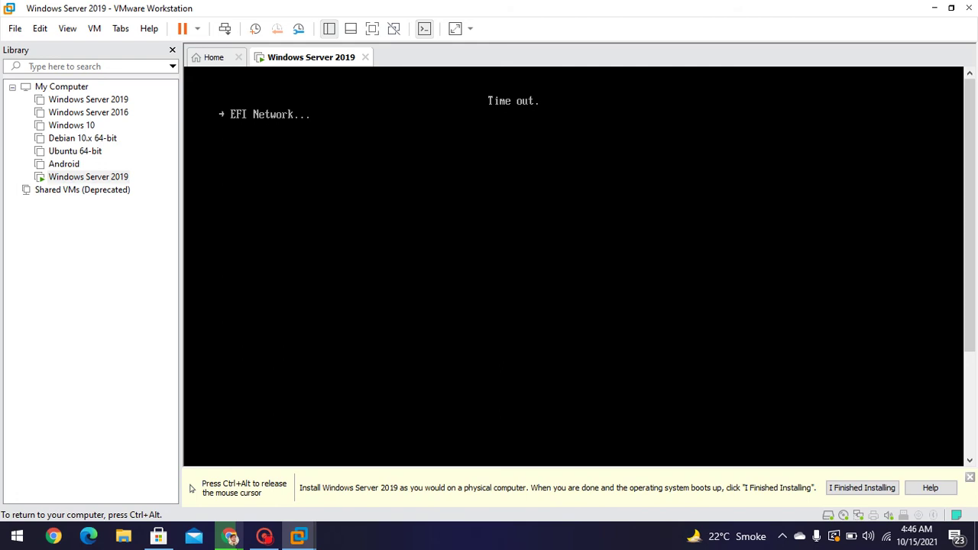
pyautogui.hotkey('ctrl', 'alt')
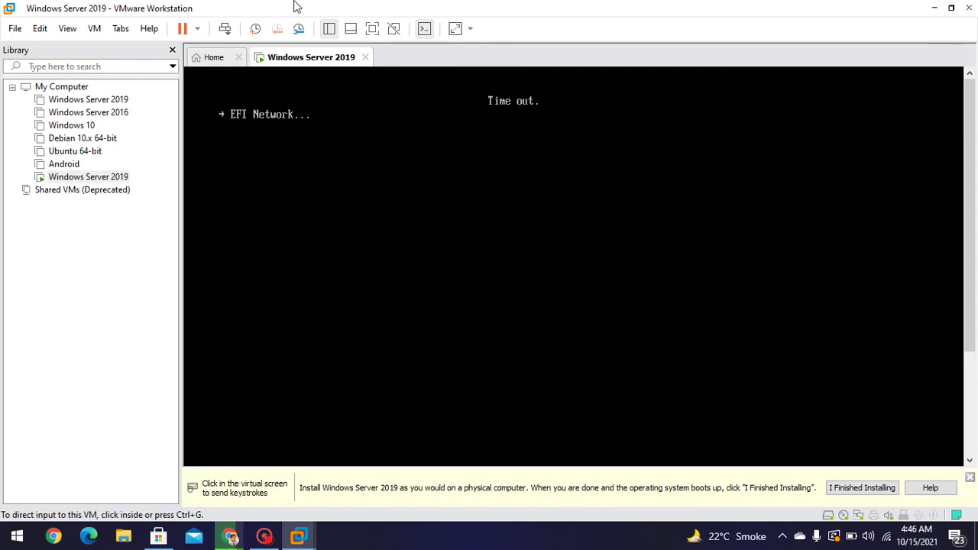
pyautogui.click(364, 58)
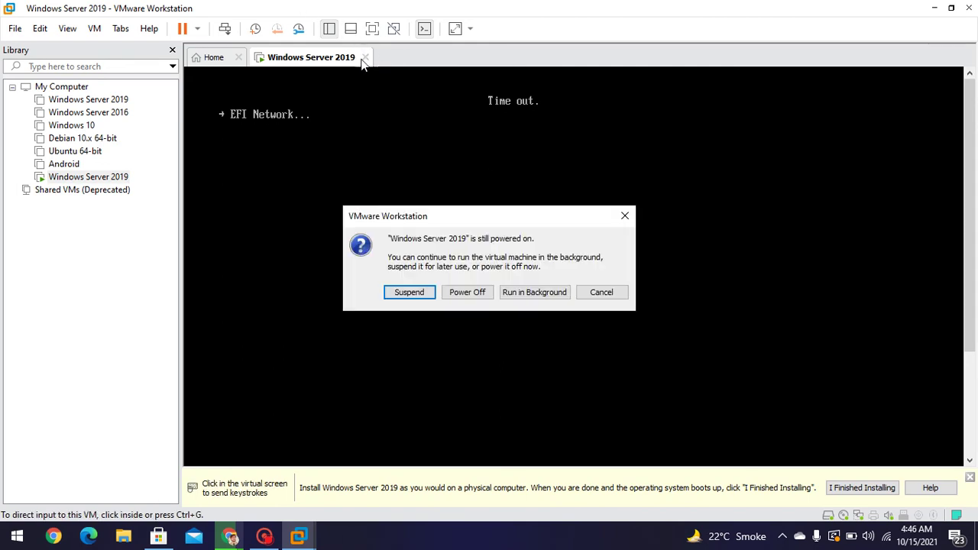
pyautogui.click(465, 293)
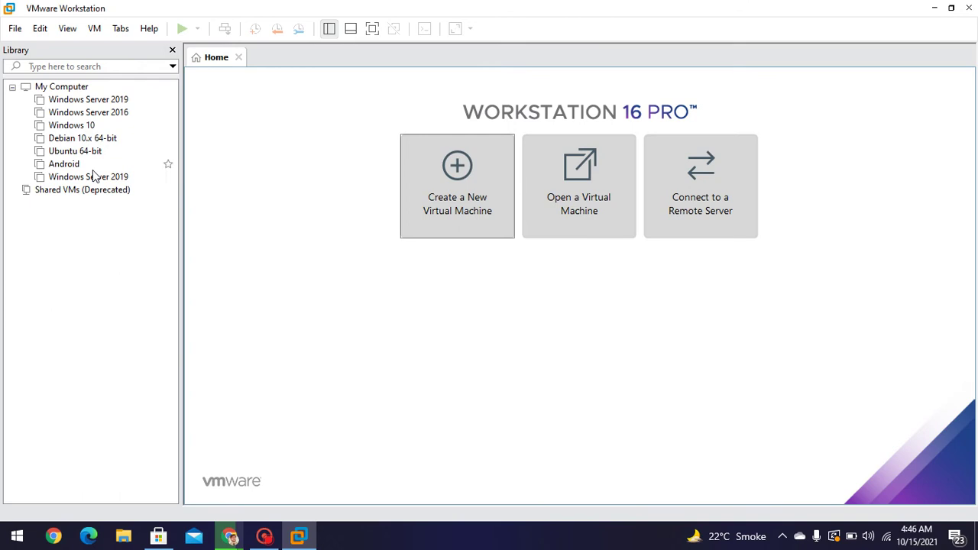
# Set the VM's firmware type to BIOS under Options > Advanced, save, and power it on
pyautogui.click(89, 177)
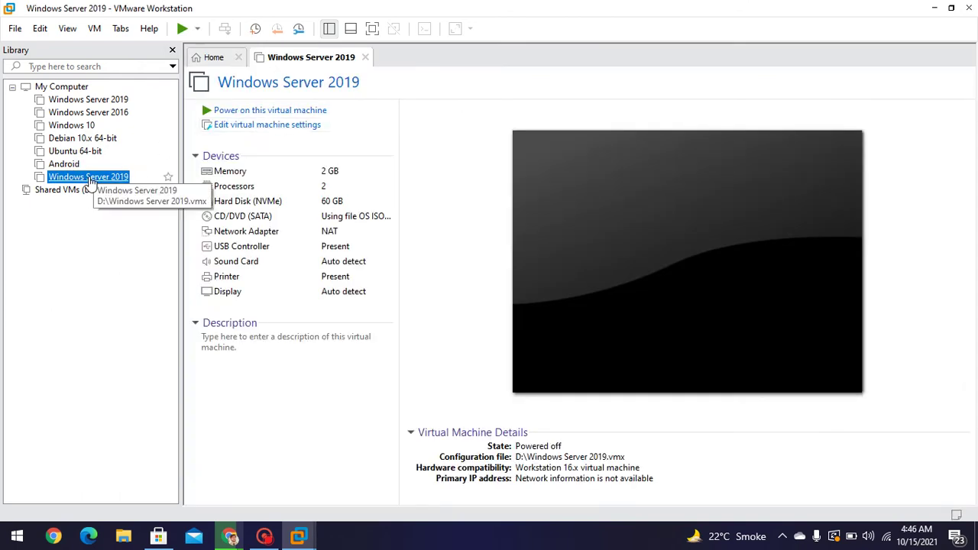
pyautogui.click(249, 128)
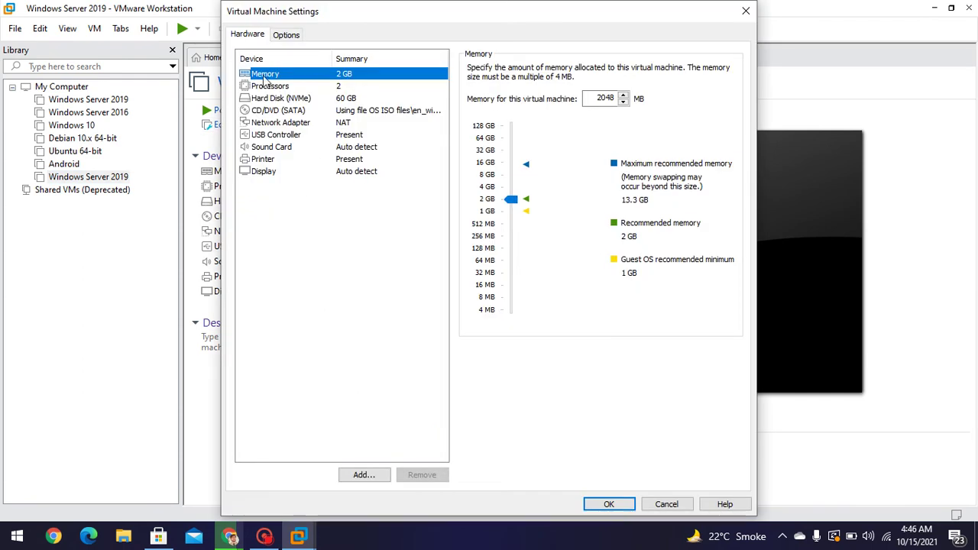
pyautogui.click(290, 40)
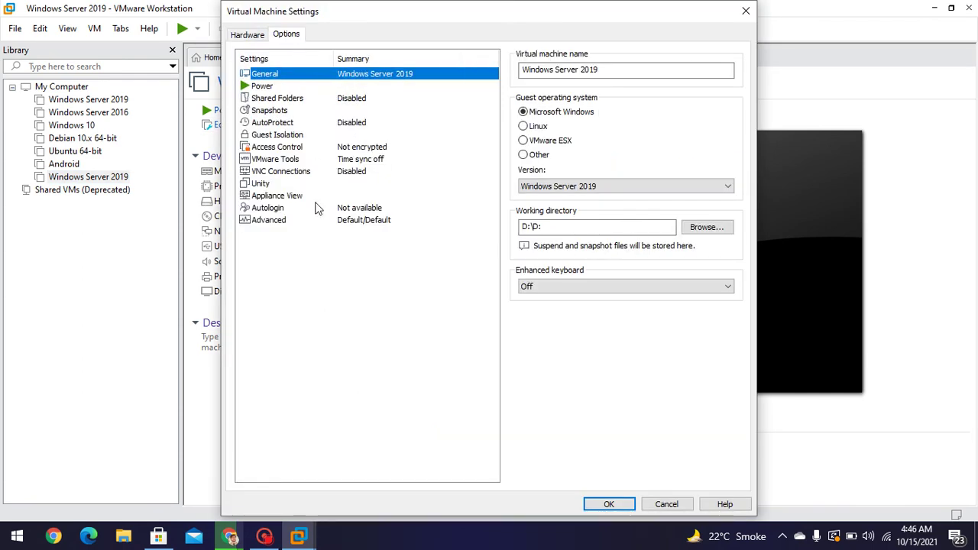
pyautogui.click(265, 223)
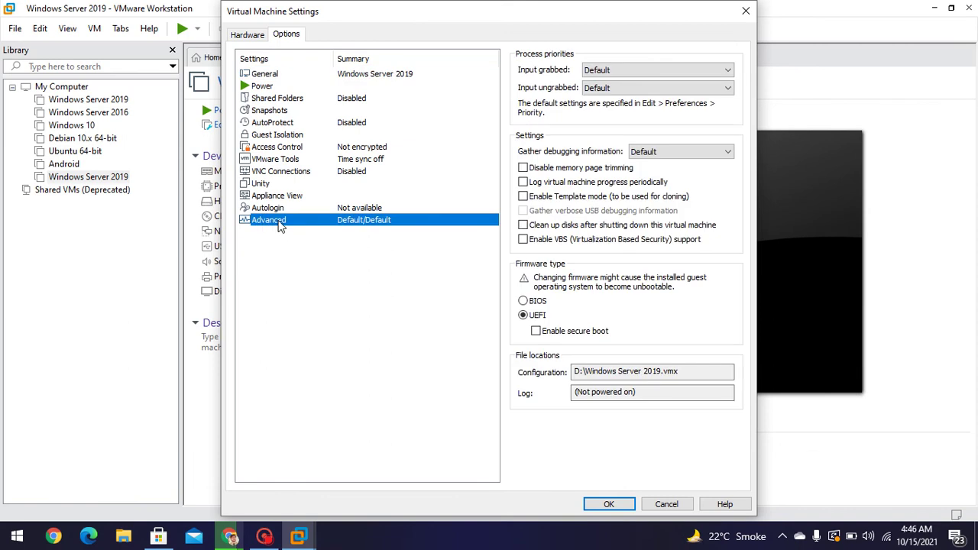
pyautogui.click(532, 304)
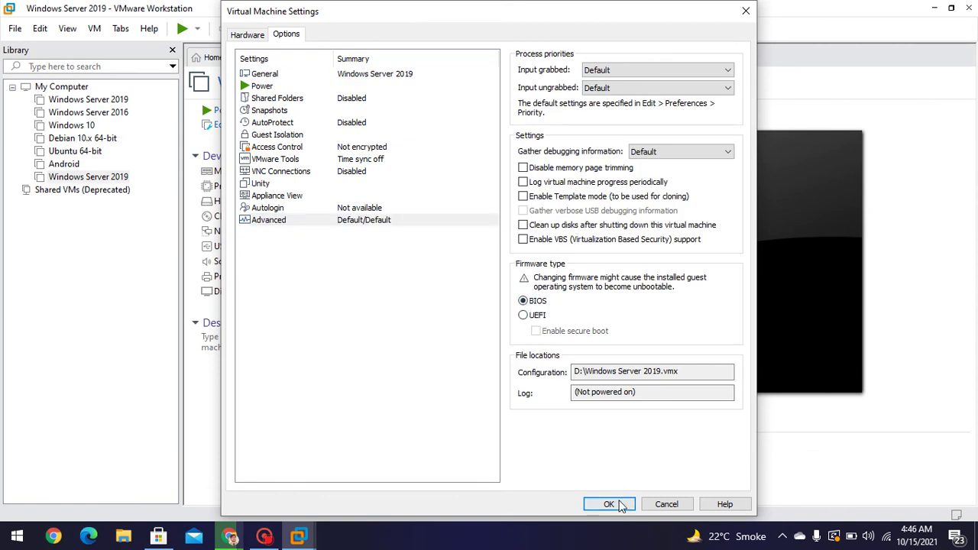
pyautogui.click(612, 504)
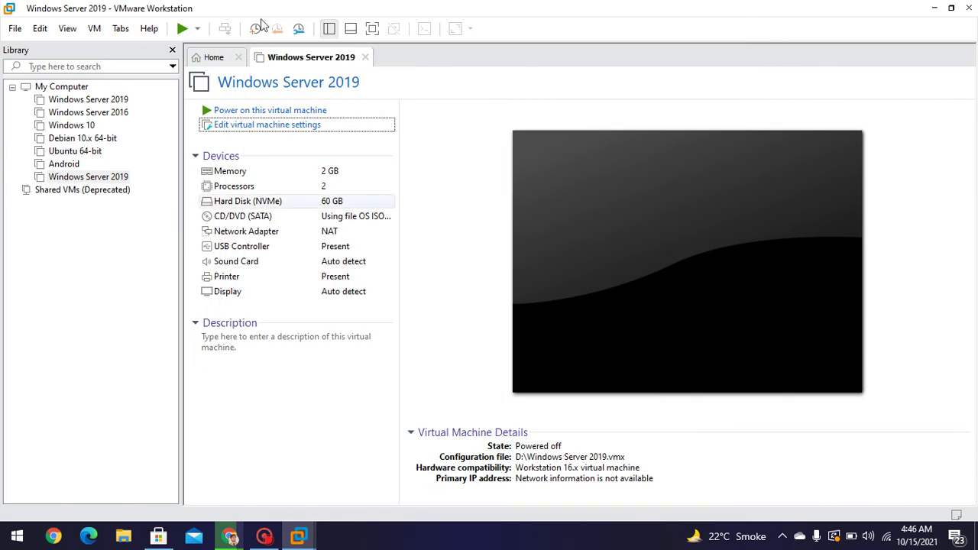
pyautogui.click(275, 111)
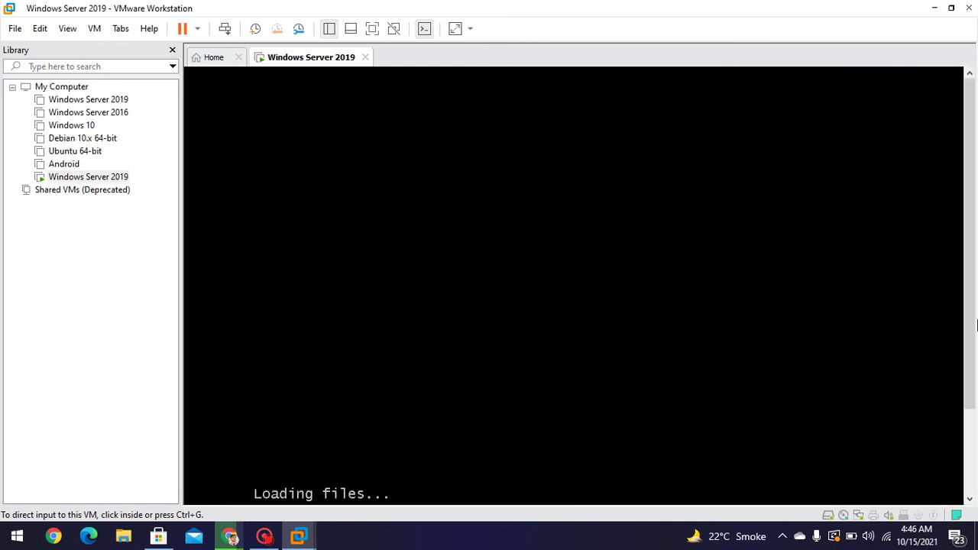
# Switch the booting Windows Server 2019 VM to full screen from the View menu
pyautogui.click(96, 28)
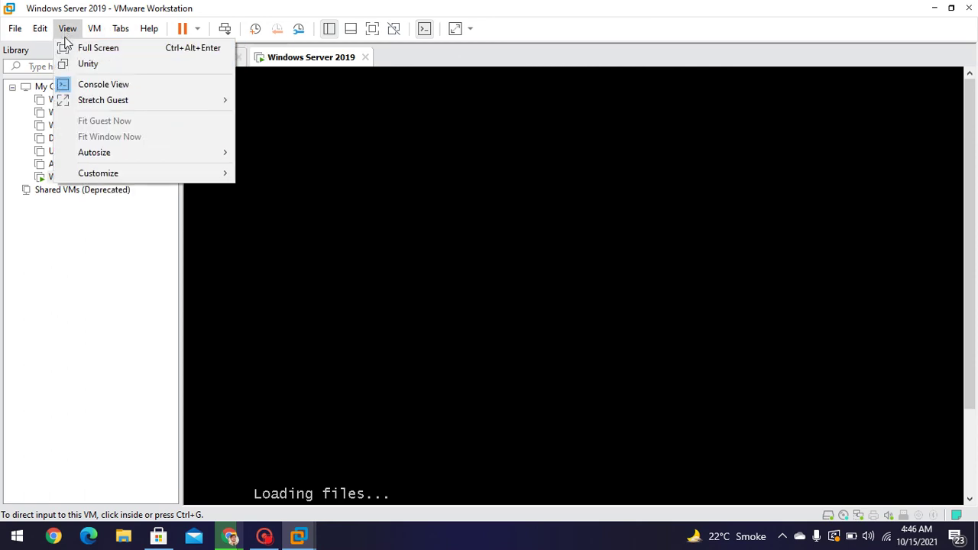
pyautogui.click(69, 46)
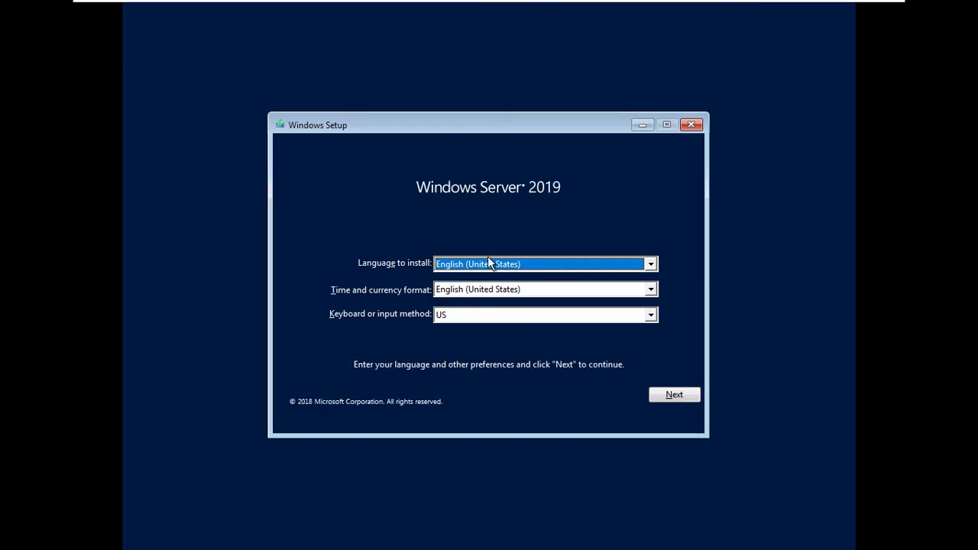
# Accept the English (United States) defaults, choose Install now, and skip the product key
pyautogui.click(666, 396)
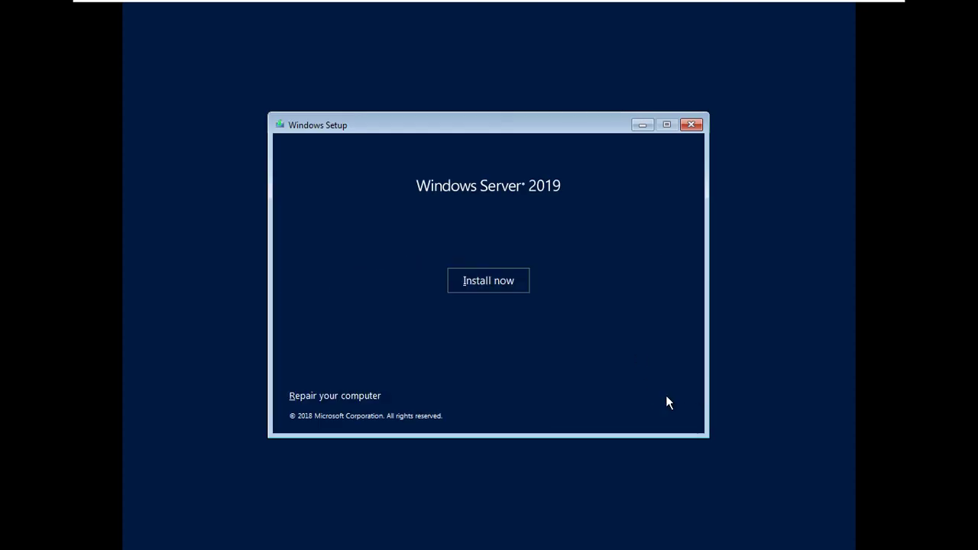
pyautogui.click(493, 294)
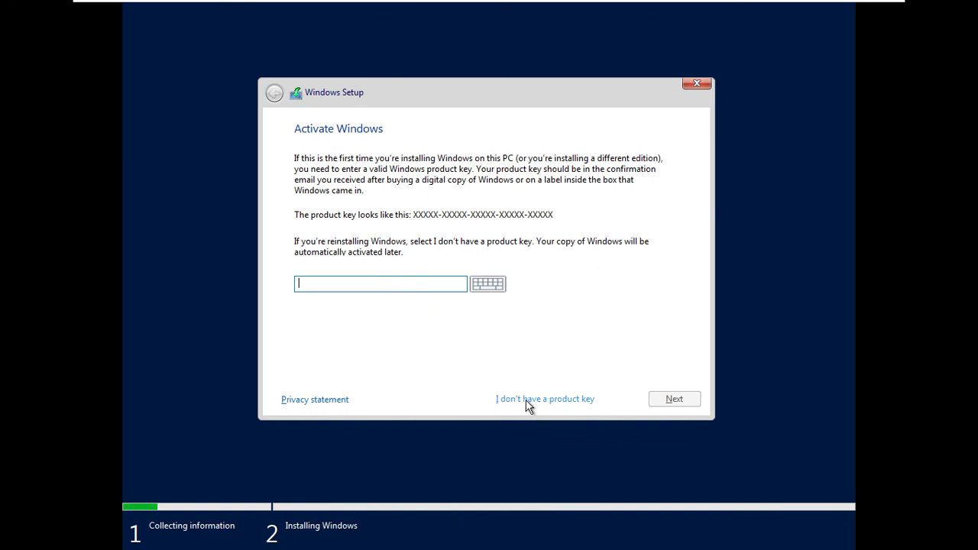
pyautogui.click(547, 406)
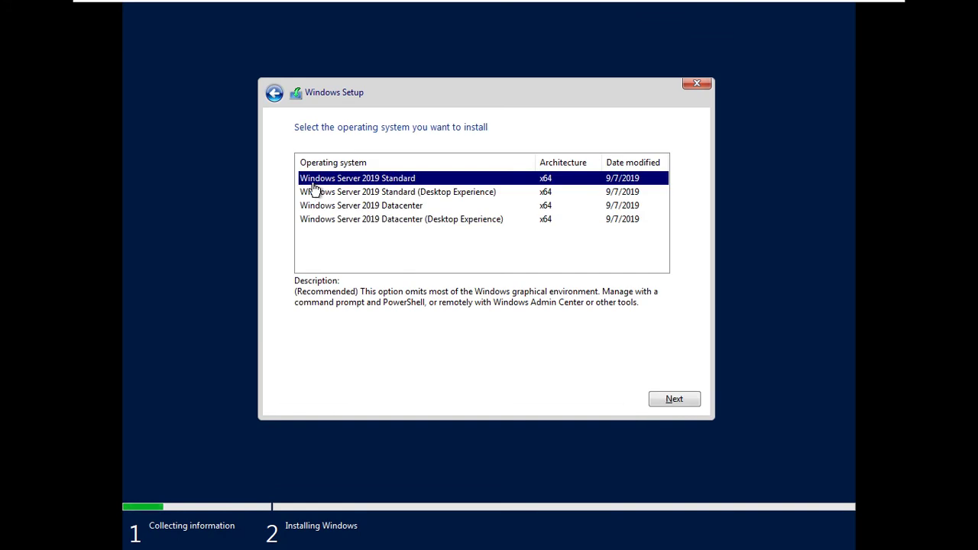
# Pick the Windows Server 2019 Standard (Desktop Experience) edition and accept the license terms
pyautogui.click(394, 195)
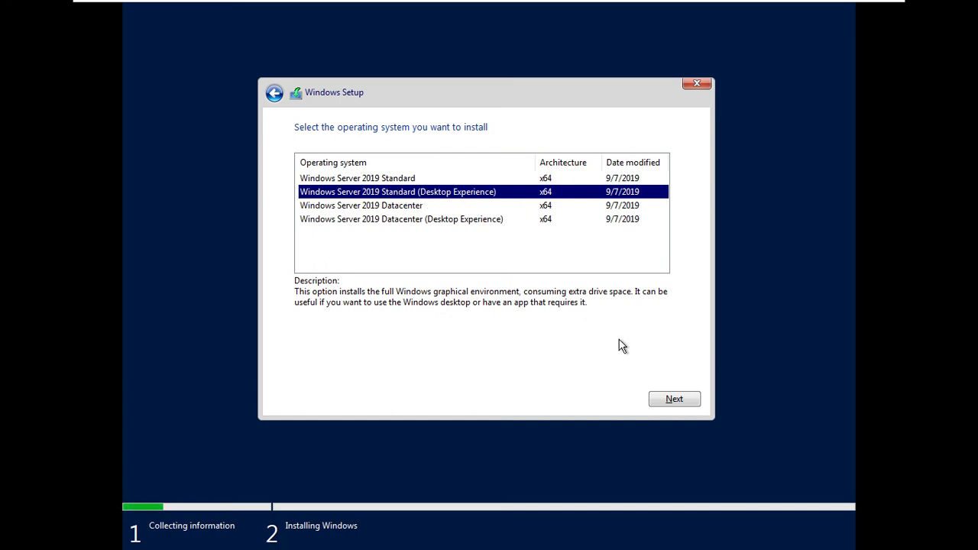
pyautogui.click(681, 400)
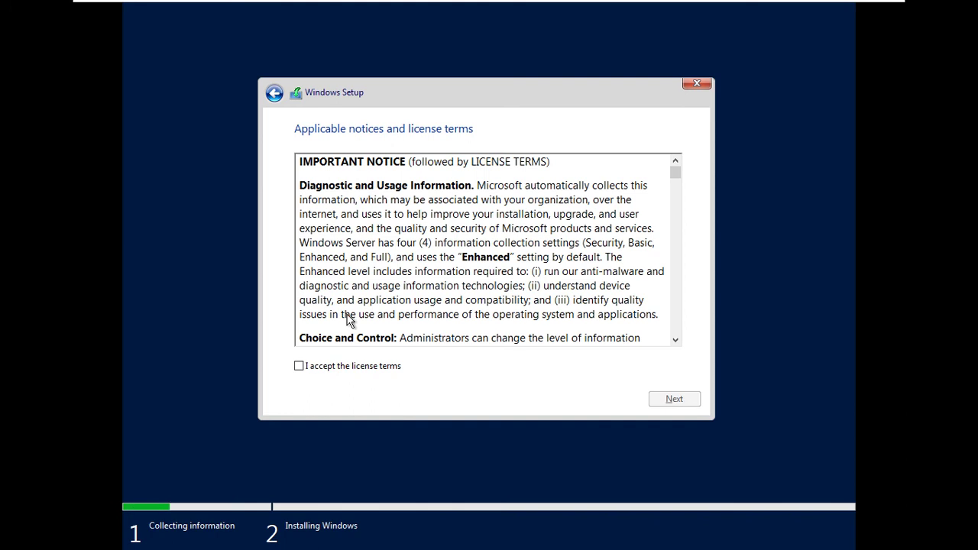
pyautogui.click(298, 367)
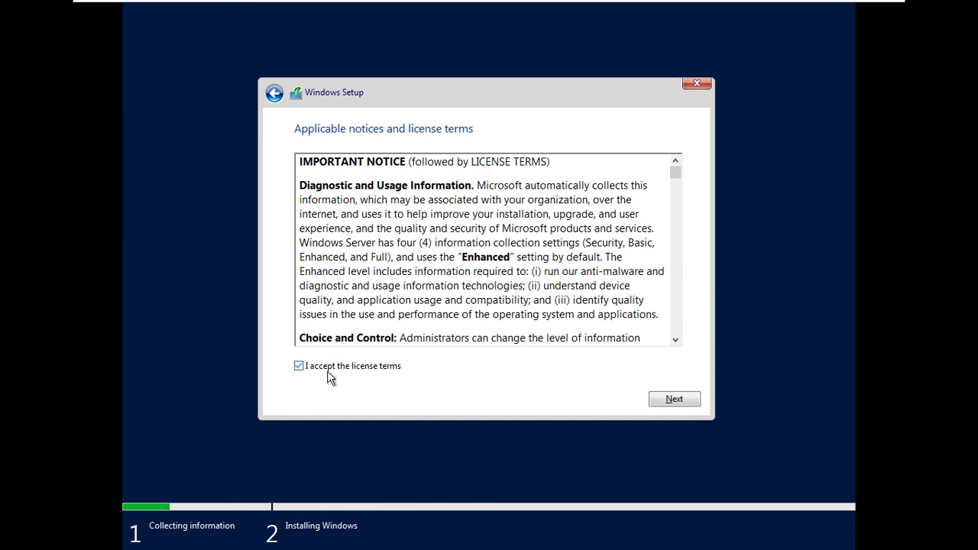
pyautogui.click(691, 396)
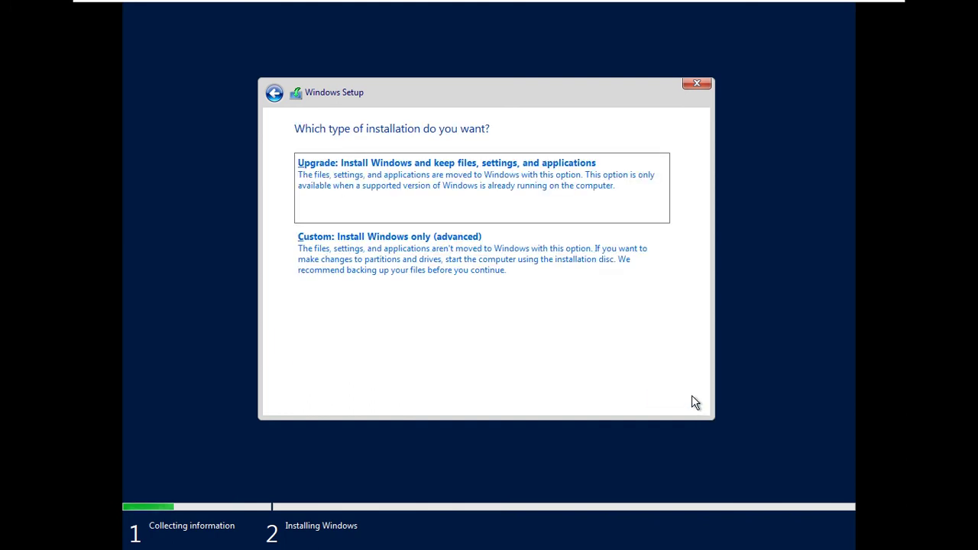
# Choose a Custom install and target the 60 GB unallocated space on Drive 0
pyautogui.click(384, 246)
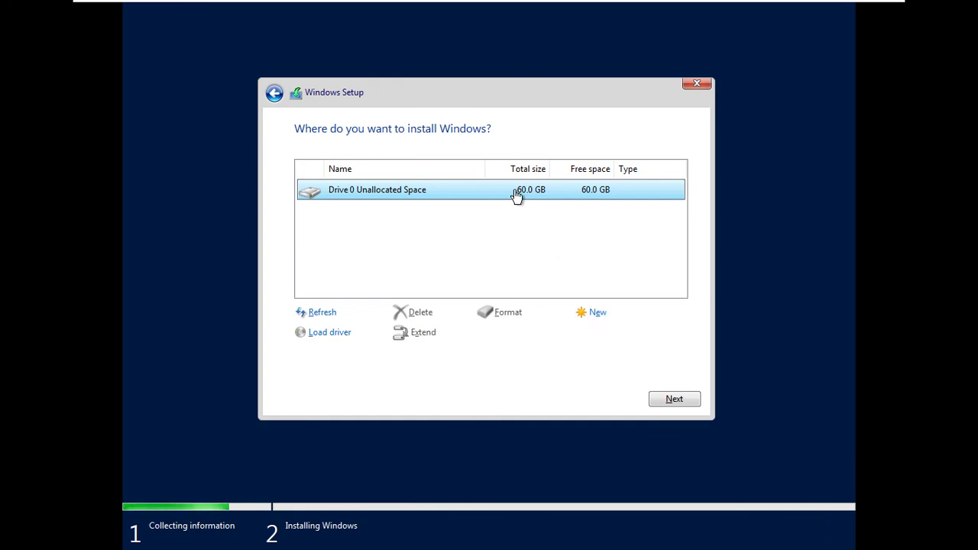
pyautogui.click(666, 398)
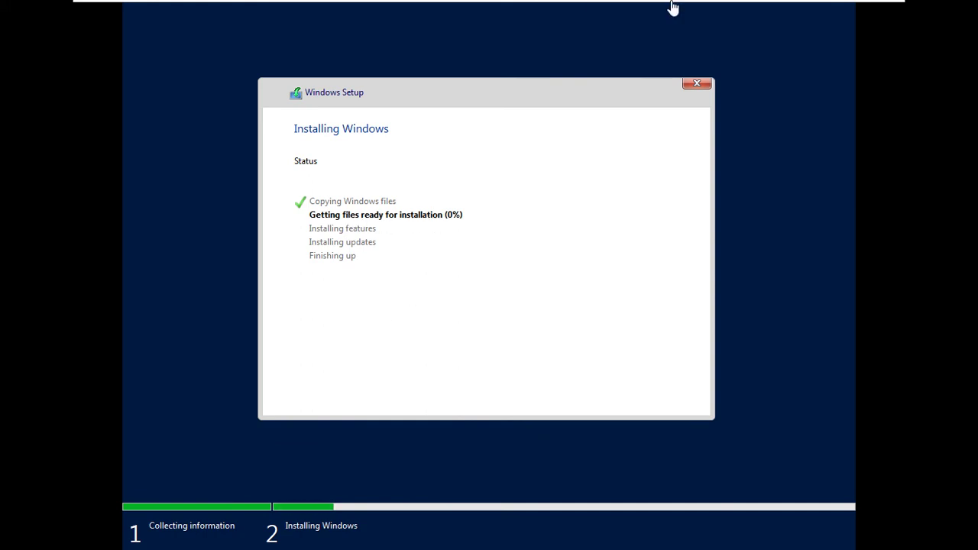
pyautogui.moveTo(837, 6)
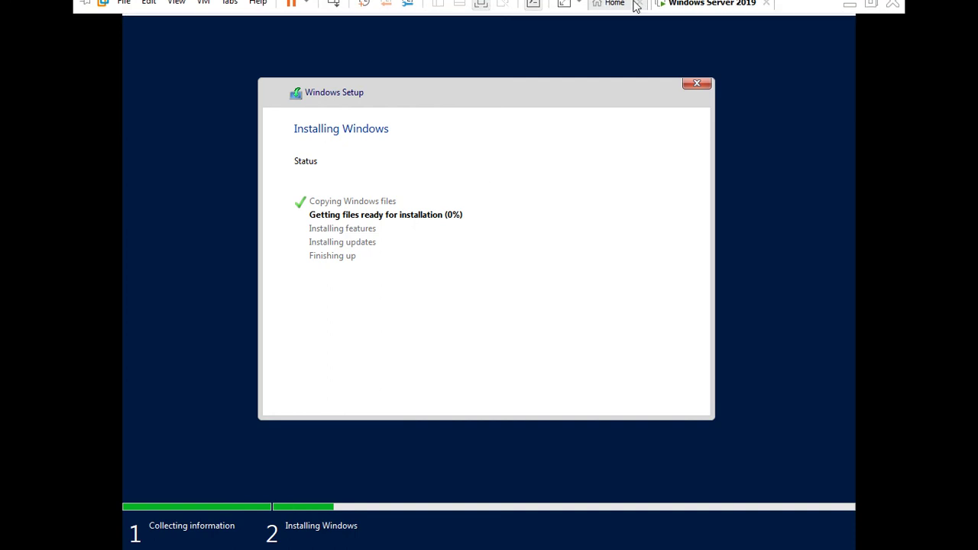
pyautogui.click(845, 8)
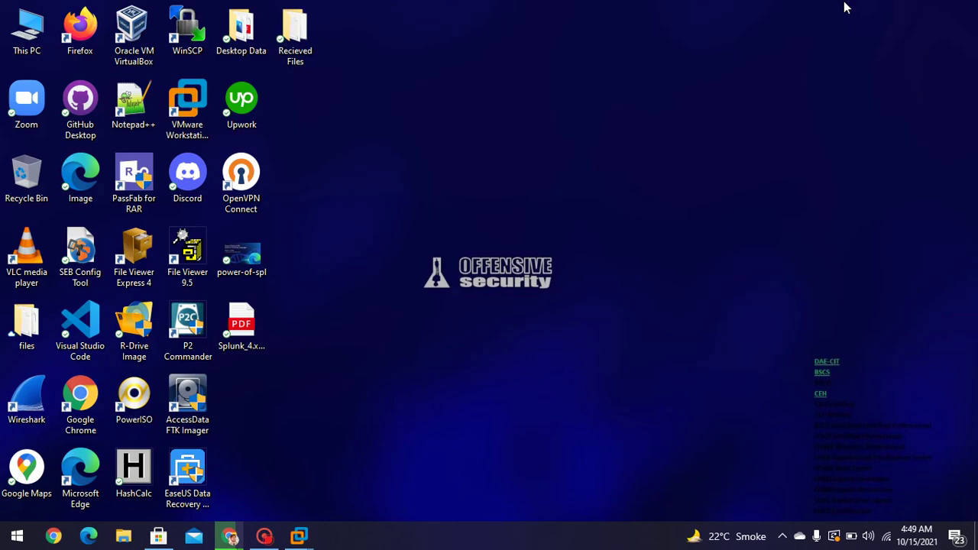
pyautogui.click(264, 536)
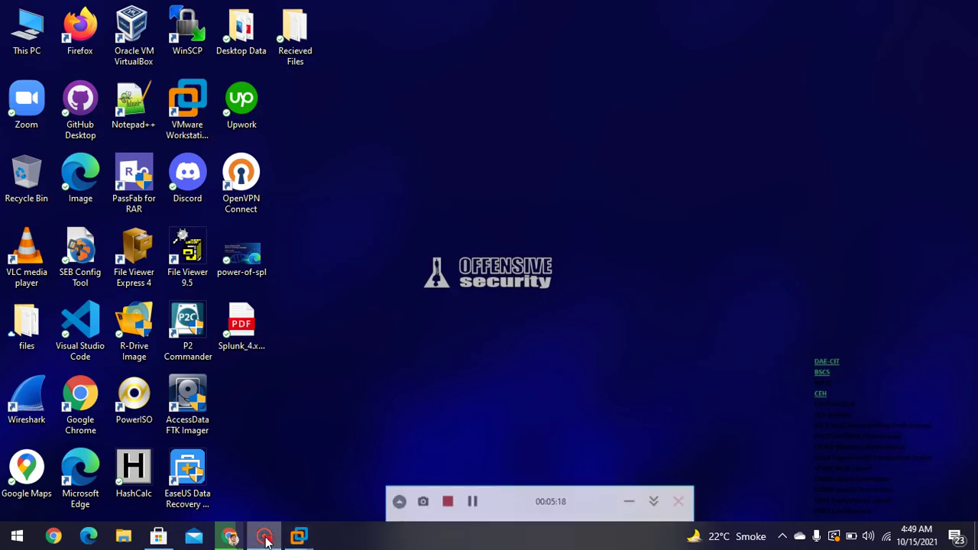
pyautogui.click(483, 500)
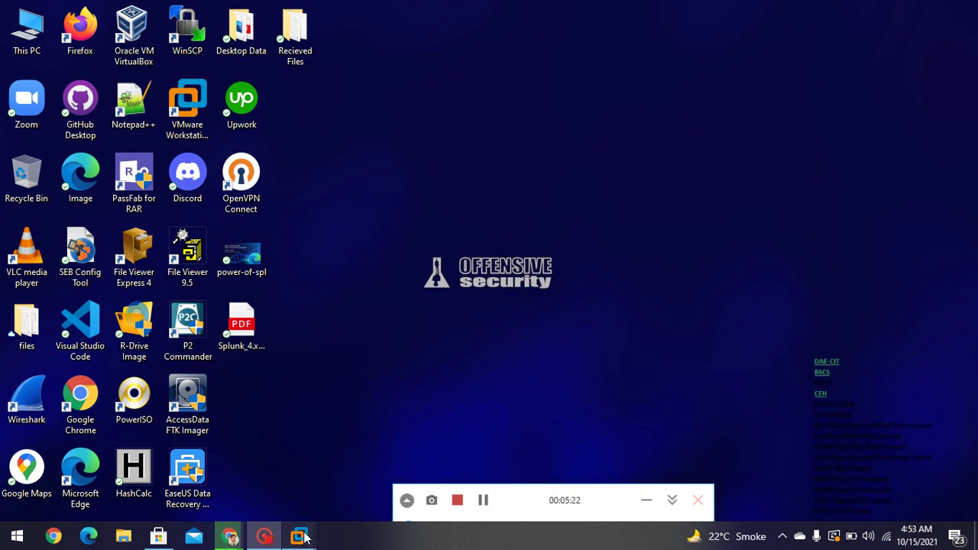
pyautogui.moveTo(304, 537)
pyautogui.click(362, 472)
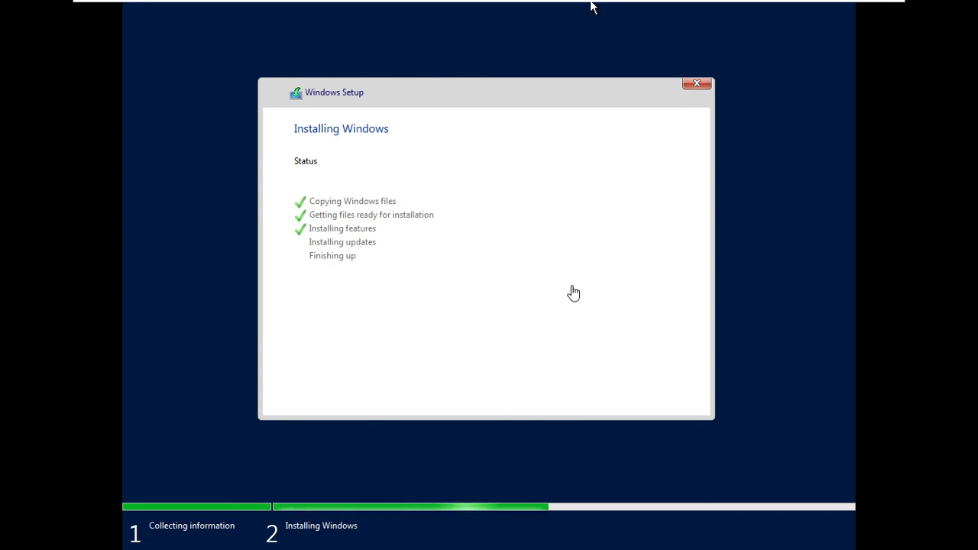
# Capture input in the VM and choose Restart now on the Setup restart prompt
pyautogui.click(590, 7)
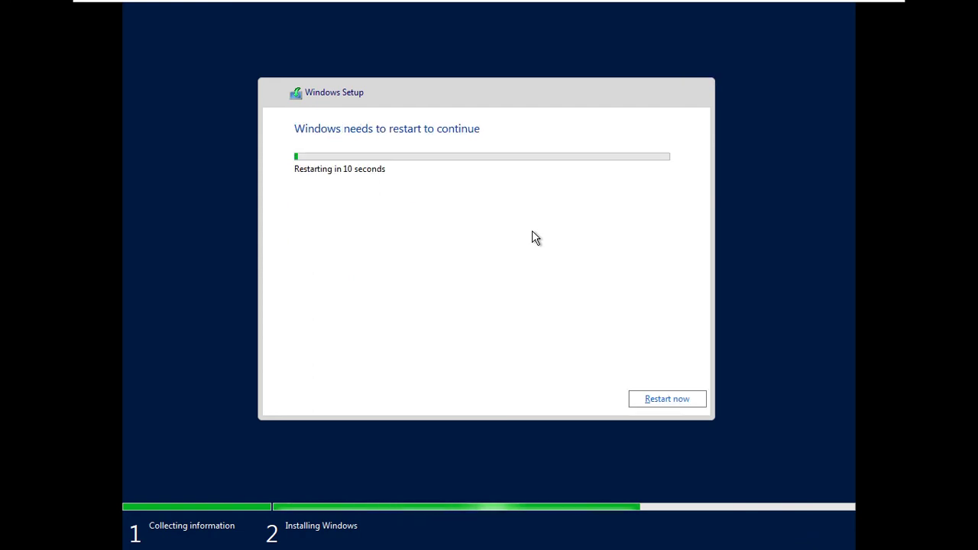
pyautogui.click(658, 396)
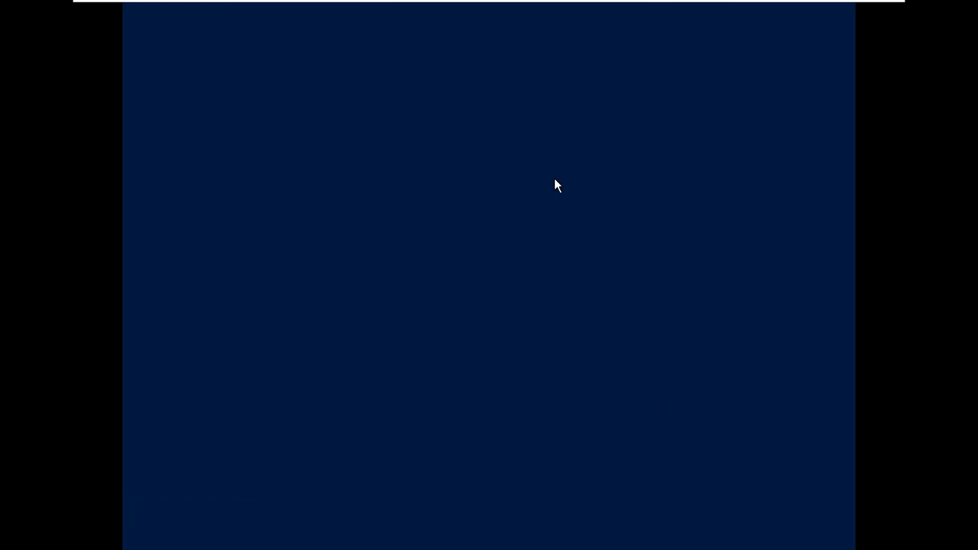
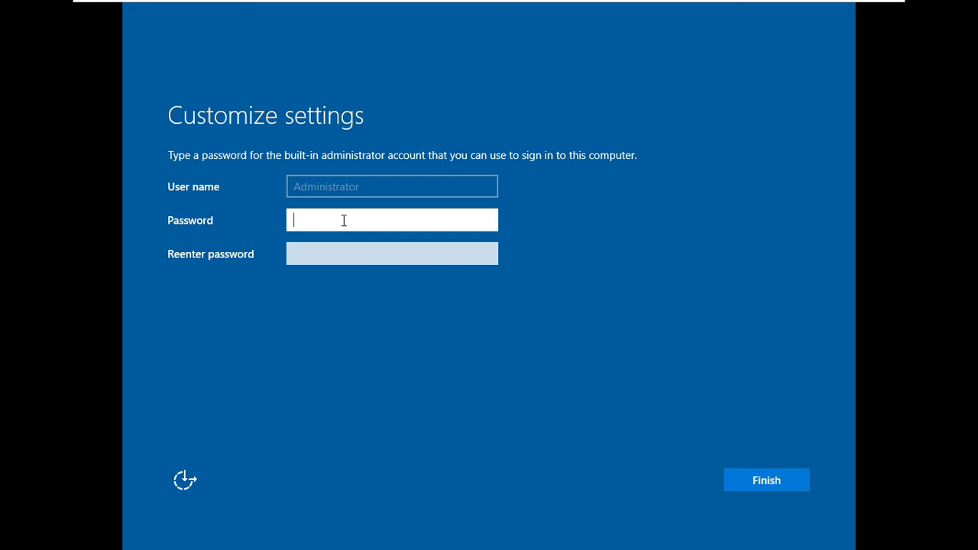
# Enter and confirm the built-in Administrator password, revealing it to check it, then finish setup
pyautogui.write('•••••••••')
pyautogui.press('BackSpace')
pyautogui.press('BackSpace')
pyautogui.press('BackSpace')
pyautogui.press('BackSpace')
pyautogui.press('BackSpace')
pyautogui.press('BackSpace')
pyautogui.press('BackSpace')
pyautogui.press('BackSpace')
pyautogui.press('BackSpace')
pyautogui.write('••••••••')
pyautogui.click(495, 222)
pyautogui.click(389, 259)
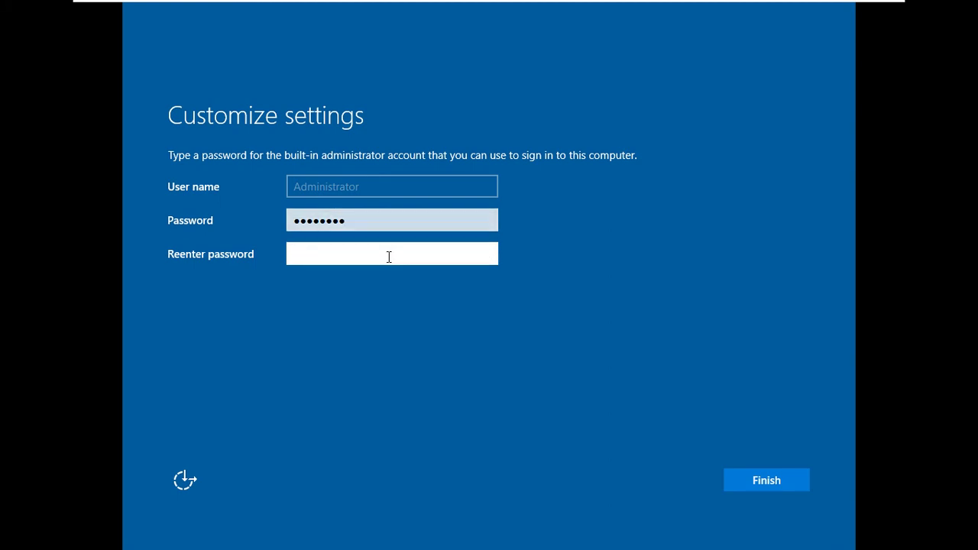
pyautogui.press('Return')
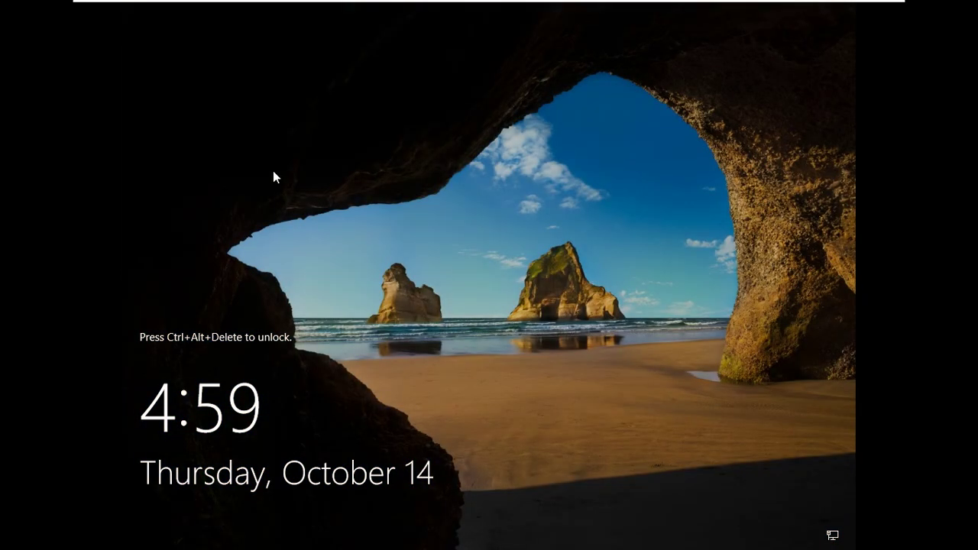
# Send Ctrl+Alt+Del from the VM menu and sign in with the Administrator password
pyautogui.moveTo(176, 3)
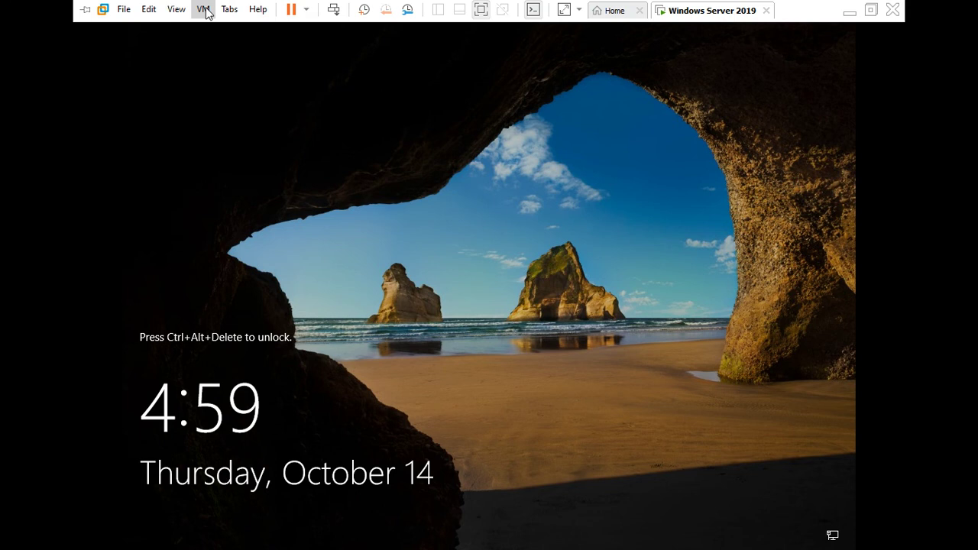
pyautogui.click(203, 10)
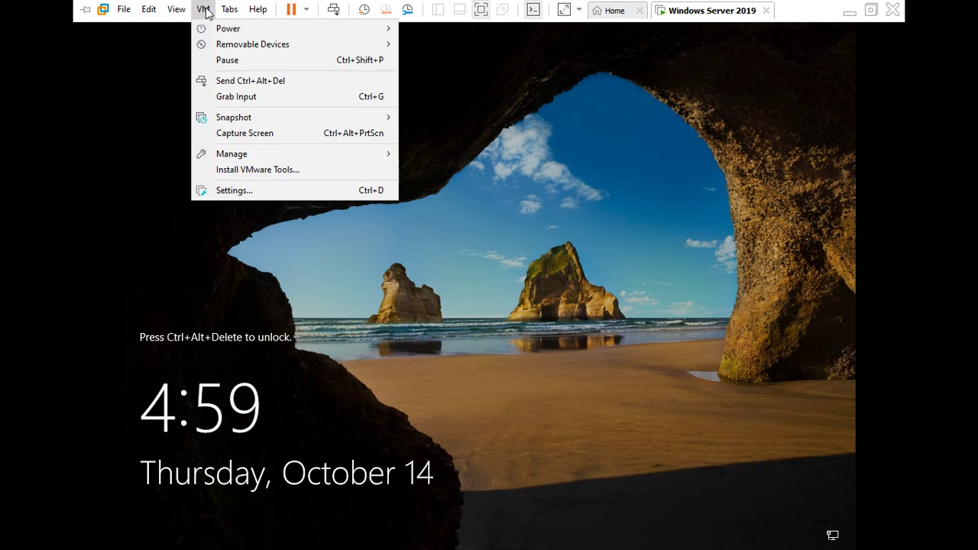
pyautogui.click(242, 81)
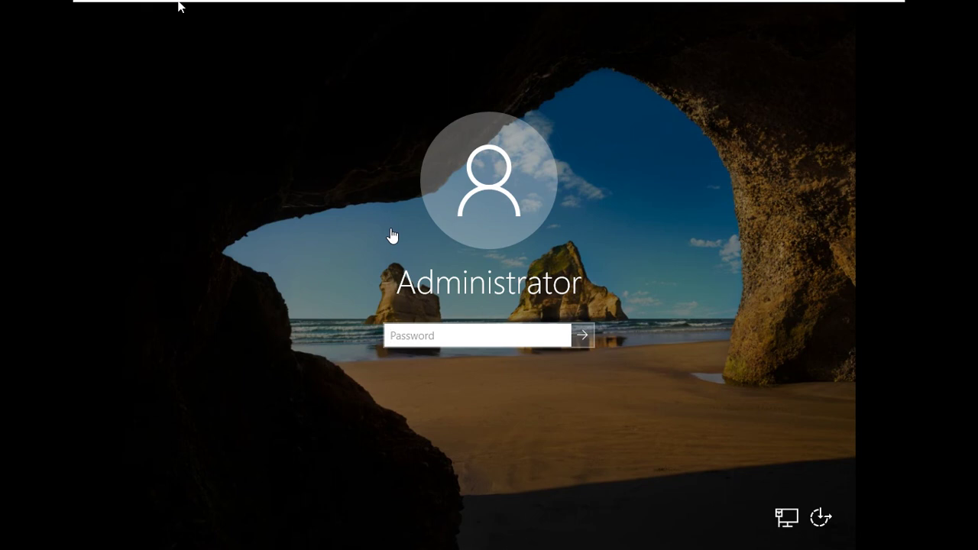
pyautogui.click(443, 331)
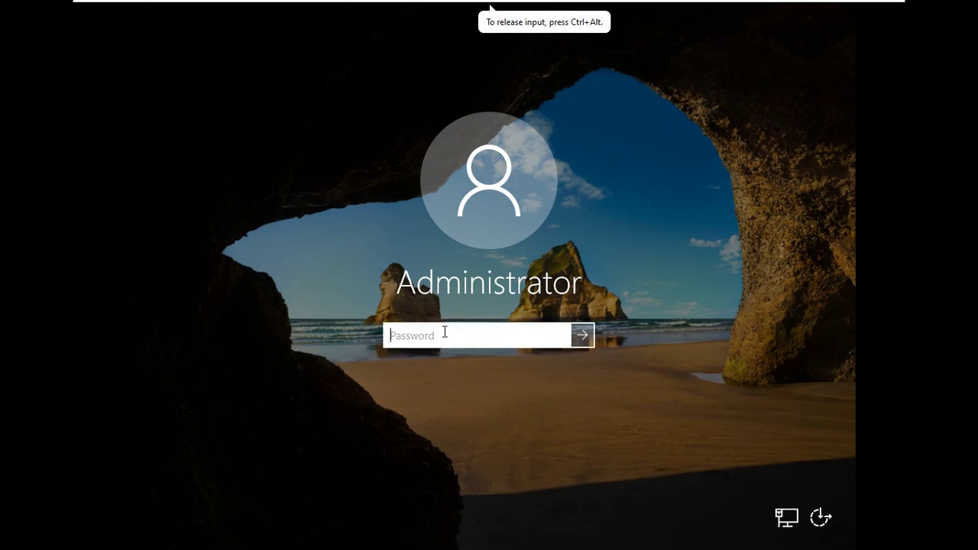
pyautogui.write('Password')
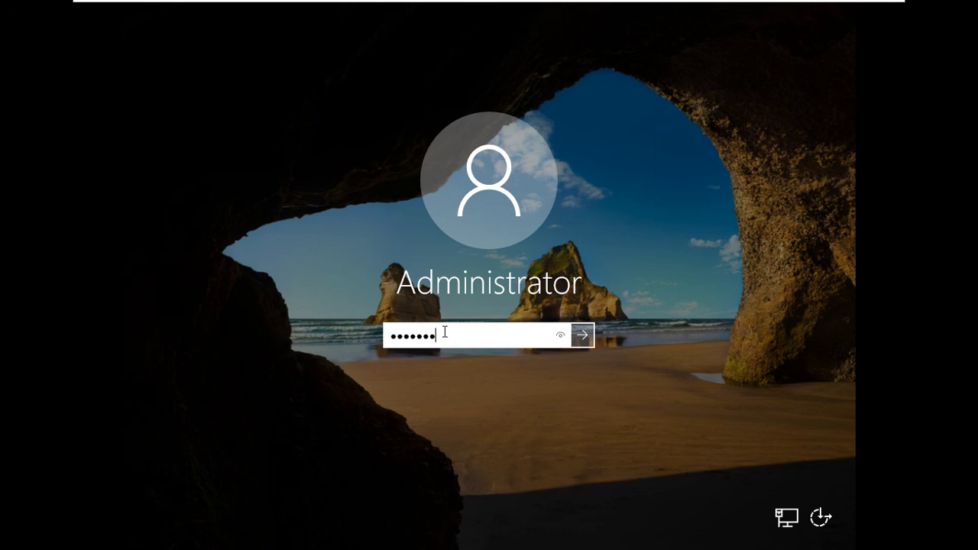
pyautogui.press('Return')
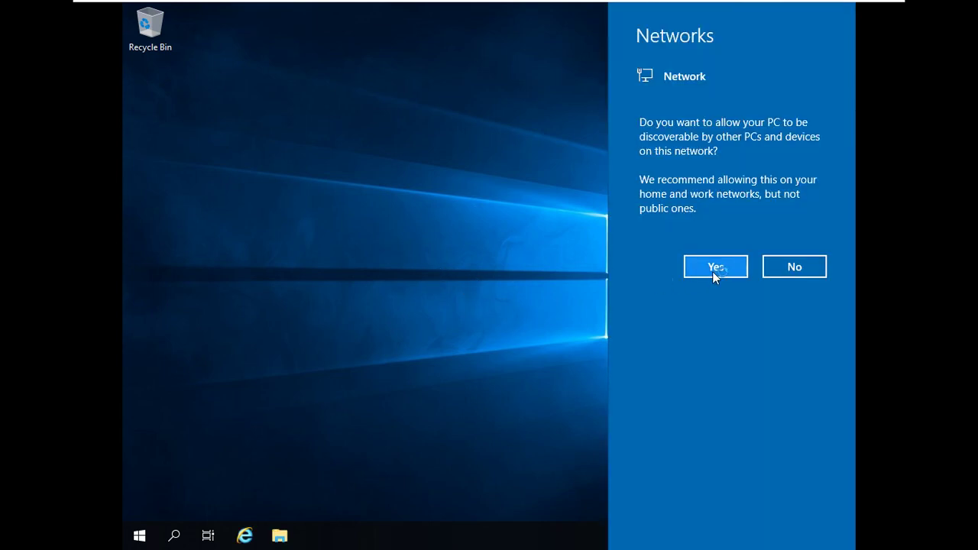
# Answer Yes on the Networks panel so the PC is discoverable
pyautogui.click(715, 267)
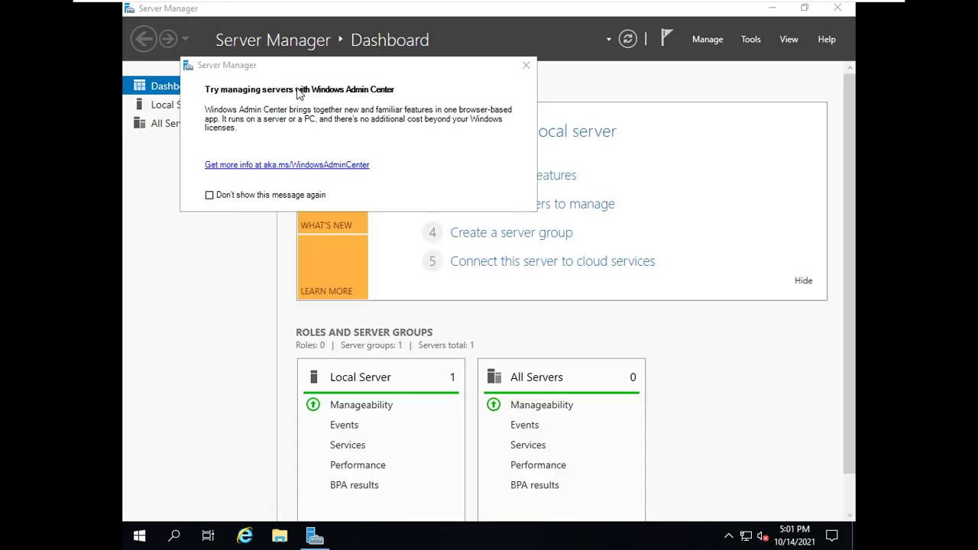
# Turn off the Windows Admin Center message for good, then look through the Tools, Manage and View menus
pyautogui.click(210, 195)
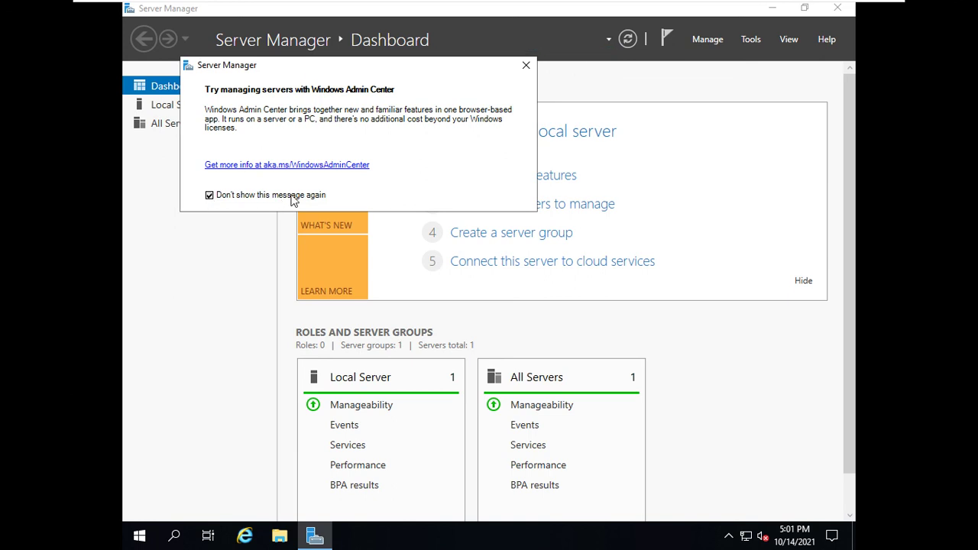
pyautogui.click(526, 67)
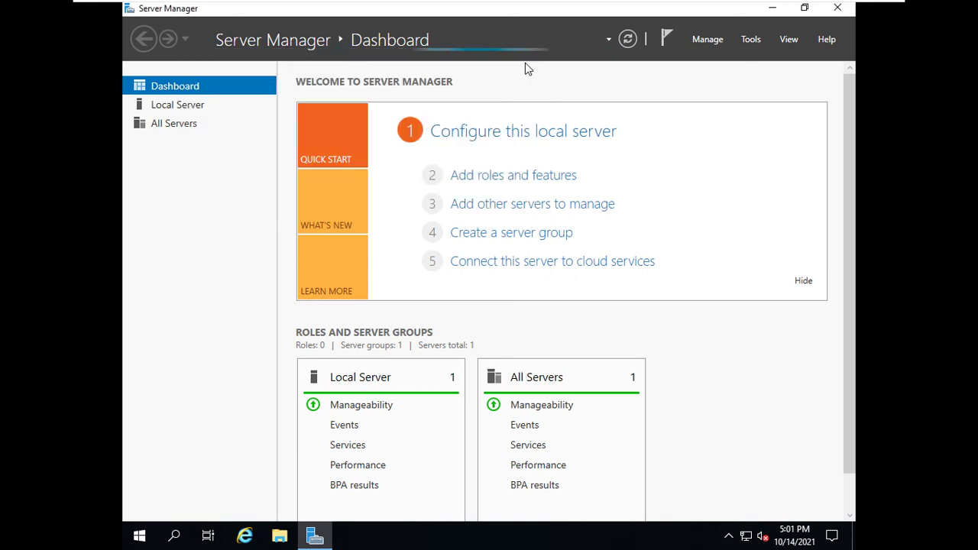
pyautogui.click(757, 41)
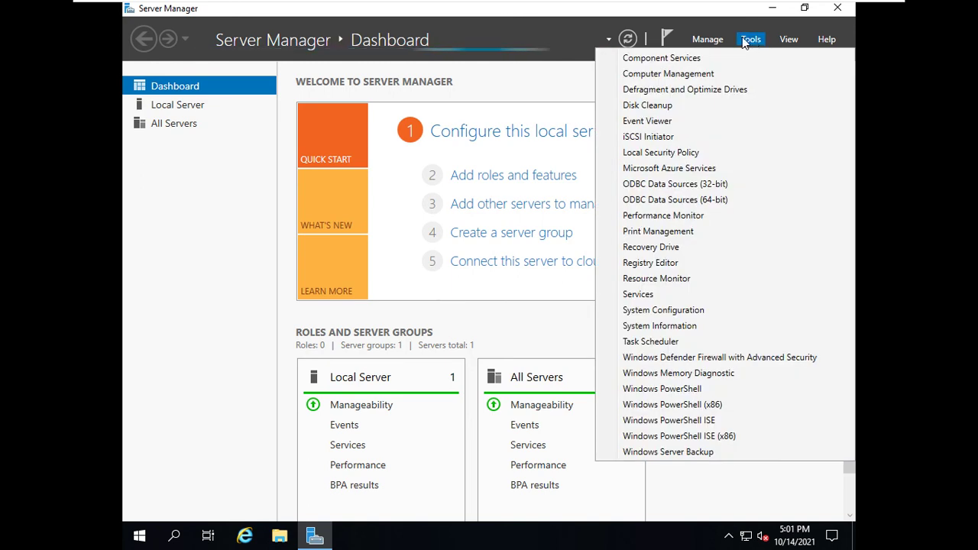
pyautogui.click(711, 42)
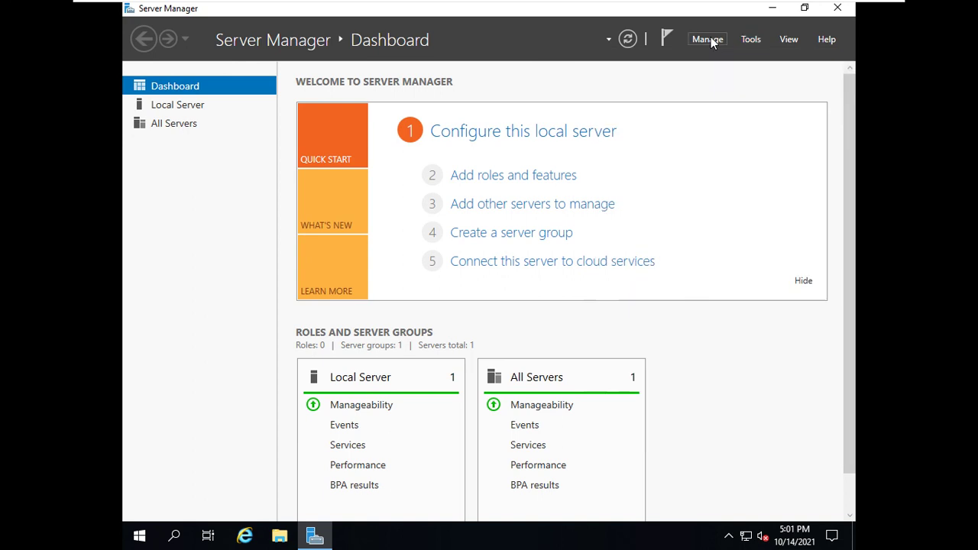
pyautogui.click(712, 42)
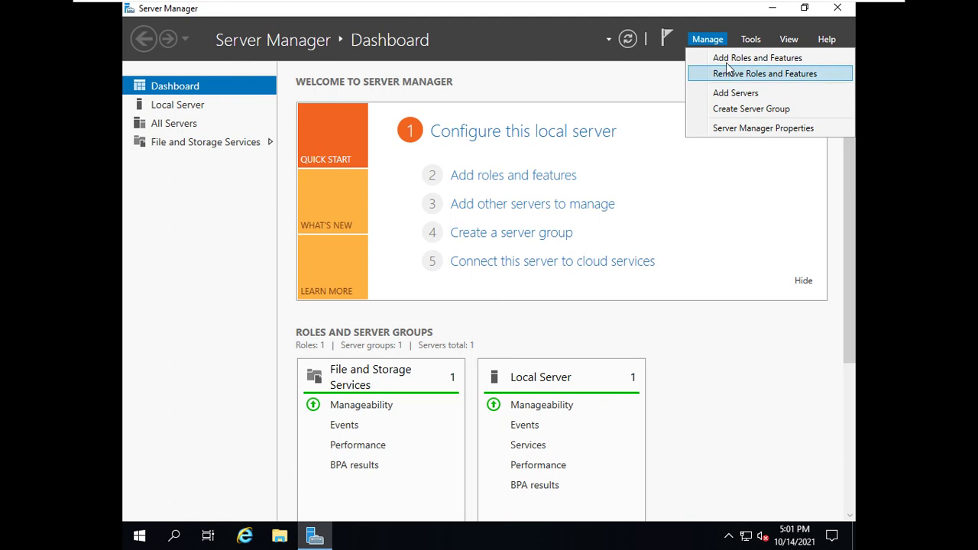
pyautogui.click(788, 40)
pyautogui.click(789, 42)
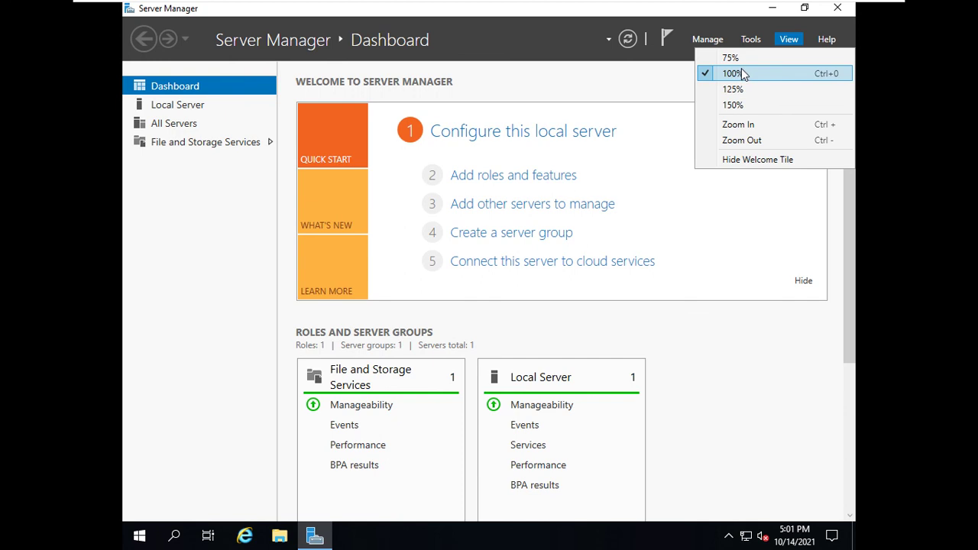
pyautogui.click(764, 232)
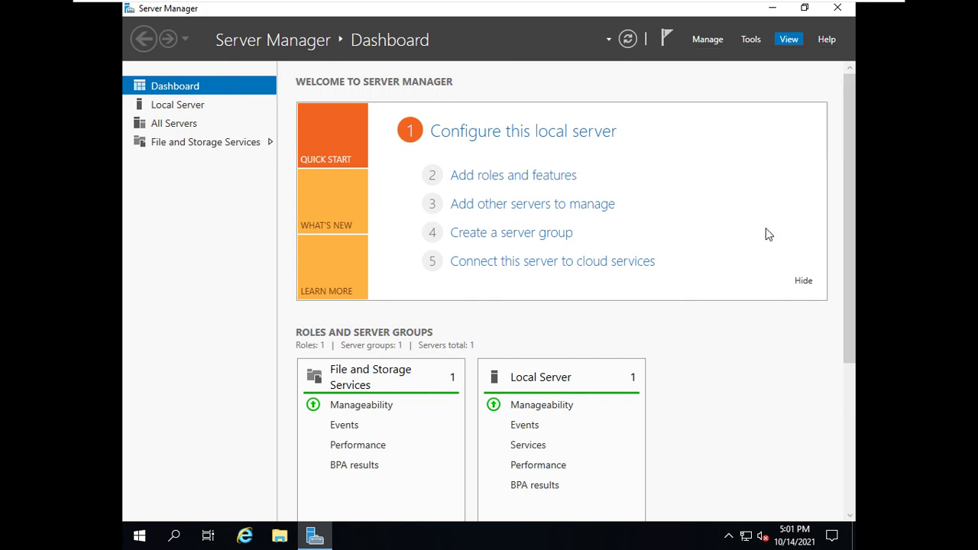
# In Server Manager Properties, tick Do not start automatically at logon, keeping the 10-minute refresh
pyautogui.click(710, 39)
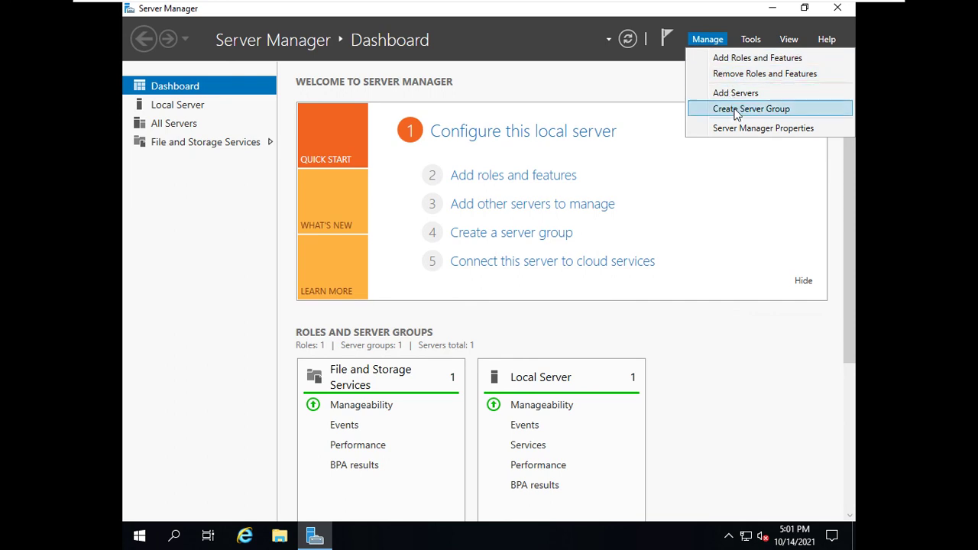
pyautogui.click(740, 136)
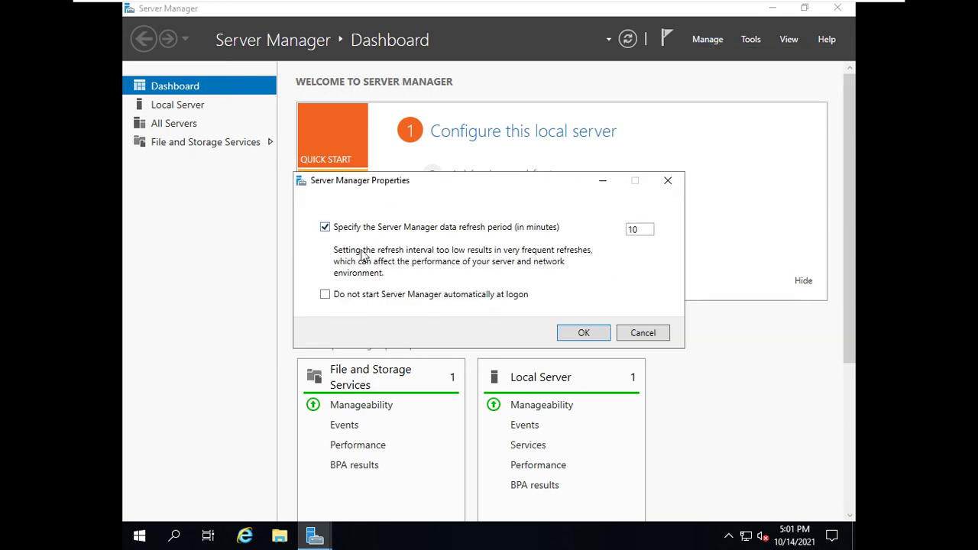
pyautogui.click(325, 295)
pyautogui.click(595, 340)
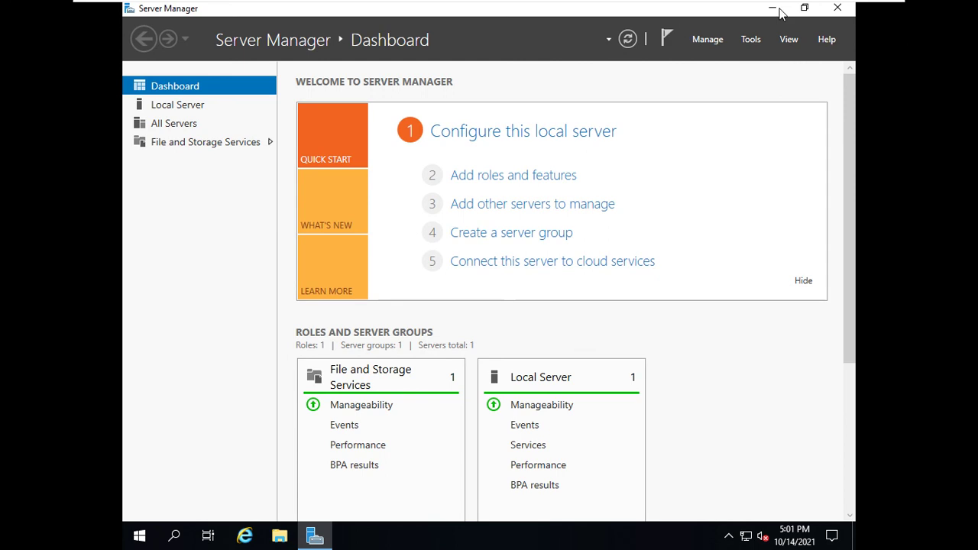
# Close Server Manager and refresh the guest desktop several times
pyautogui.click(848, 8)
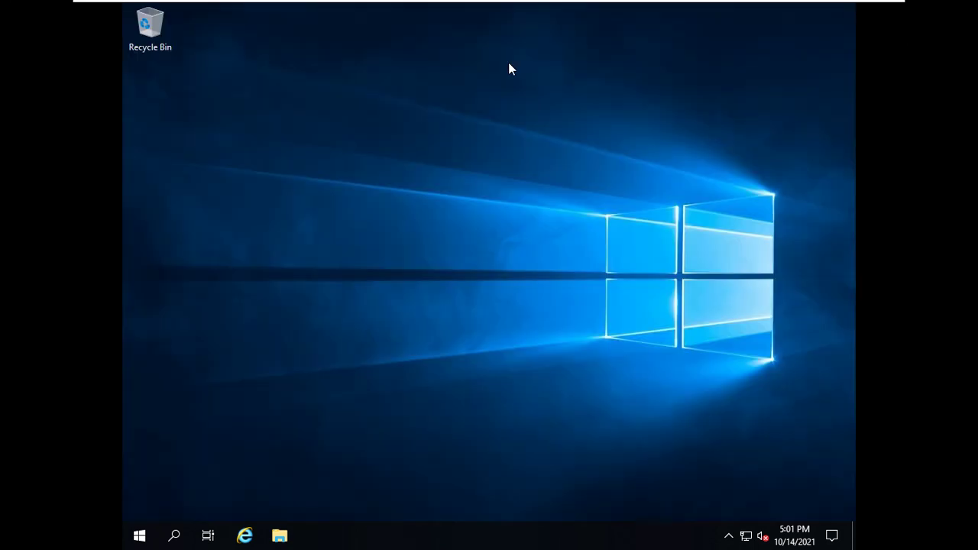
pyautogui.rightClick(444, 93)
pyautogui.rightClick(472, 139)
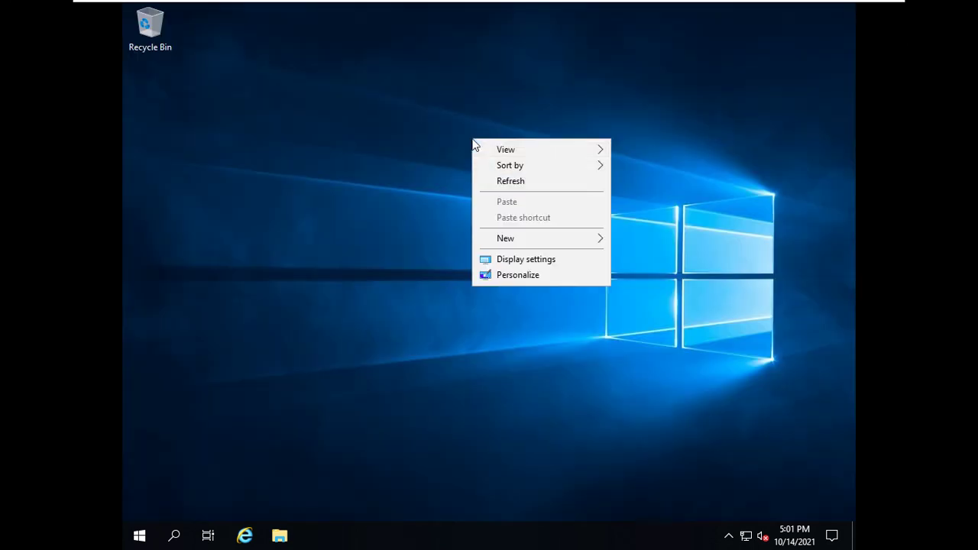
pyautogui.click(498, 186)
pyautogui.rightClick(496, 185)
pyautogui.click(521, 225)
pyautogui.rightClick(426, 165)
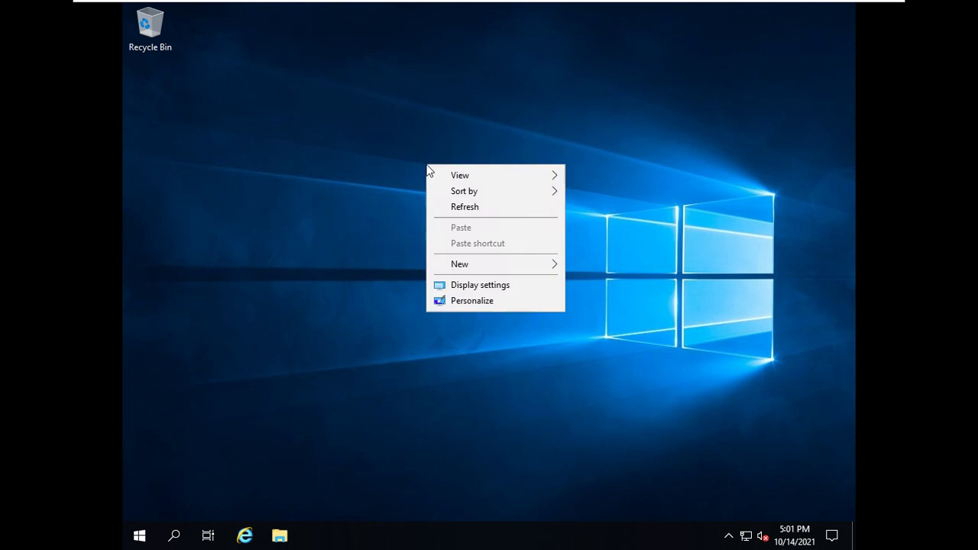
pyautogui.click(453, 207)
pyautogui.rightClick(452, 207)
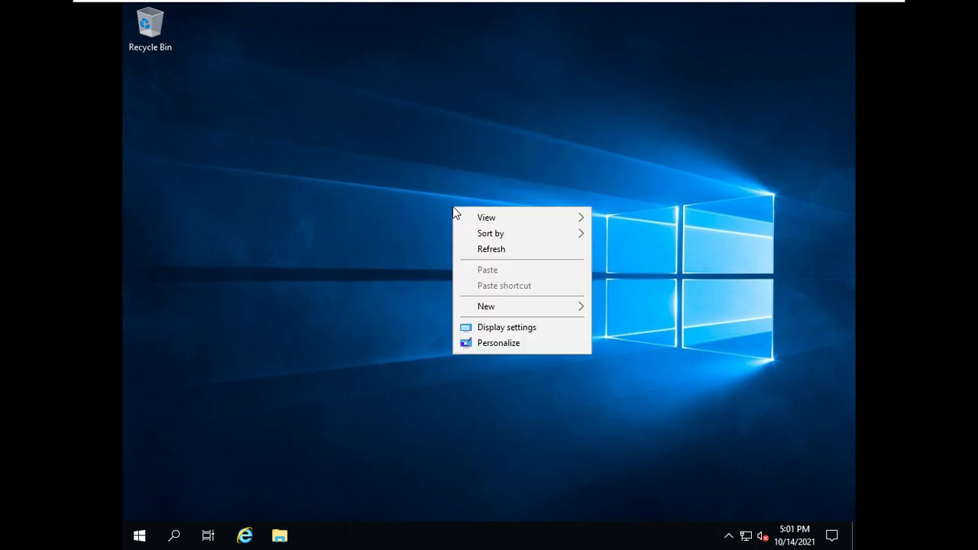
pyautogui.click(485, 247)
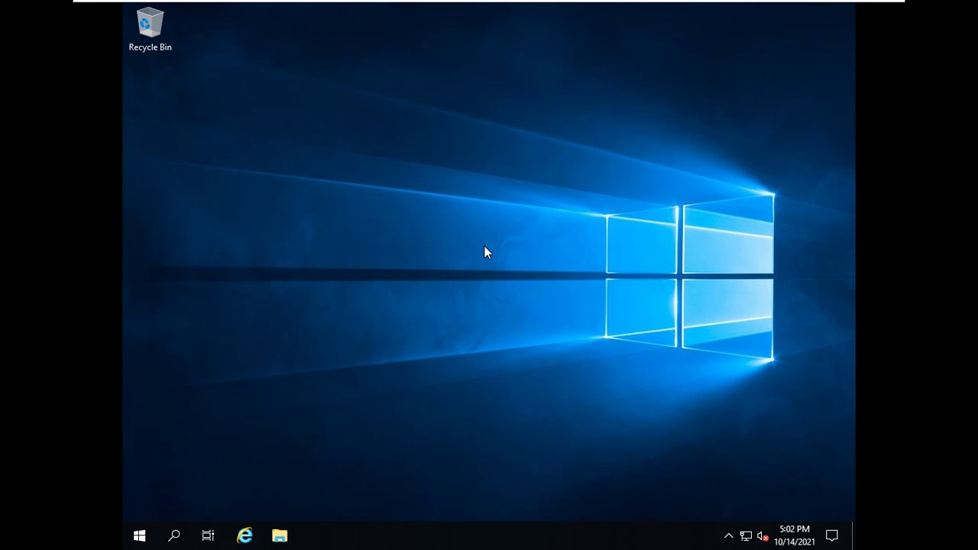
# Refresh the desktop a few more times, then minimize VMware Workstation to reveal the host desktop
pyautogui.rightClick(458, 203)
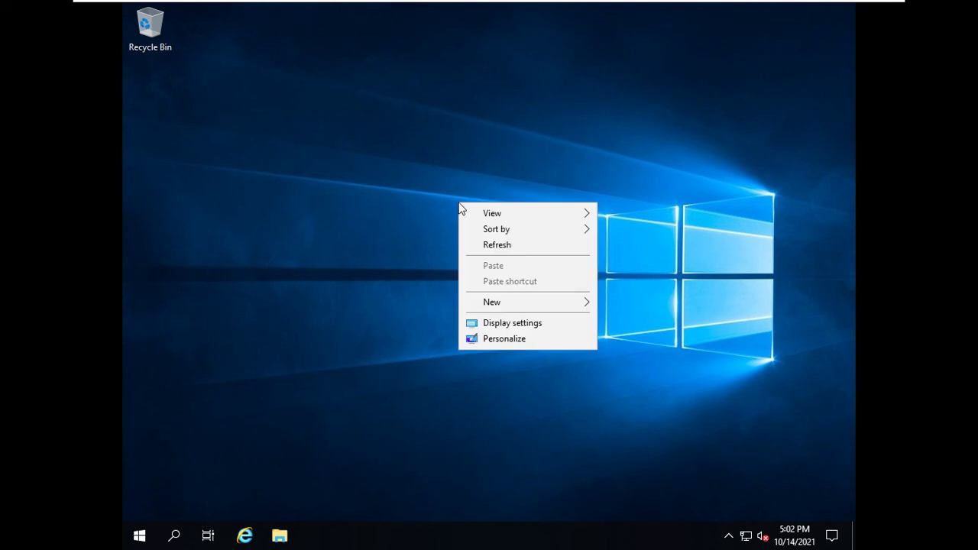
pyautogui.click(485, 241)
pyautogui.rightClick(485, 241)
pyautogui.click(510, 285)
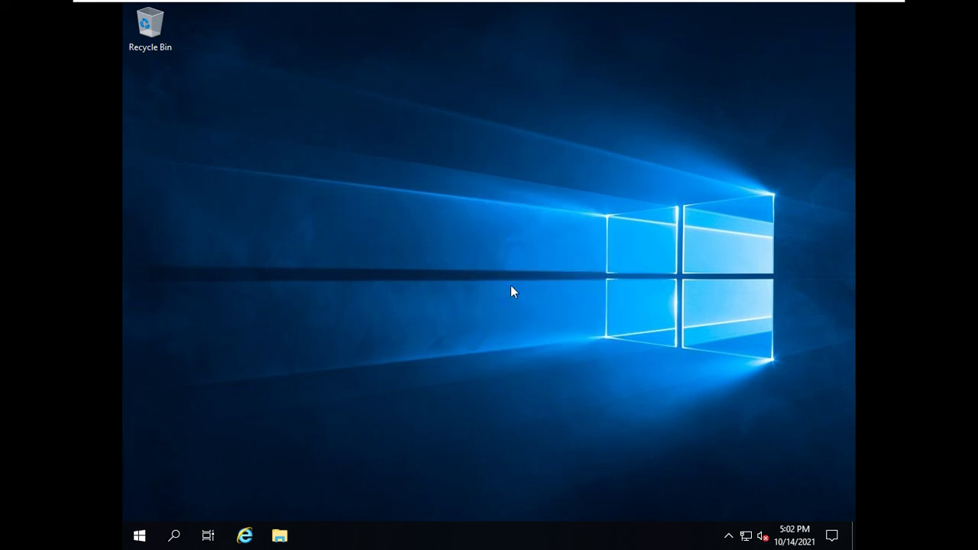
pyautogui.rightClick(424, 196)
pyautogui.click(453, 236)
pyautogui.rightClick(452, 232)
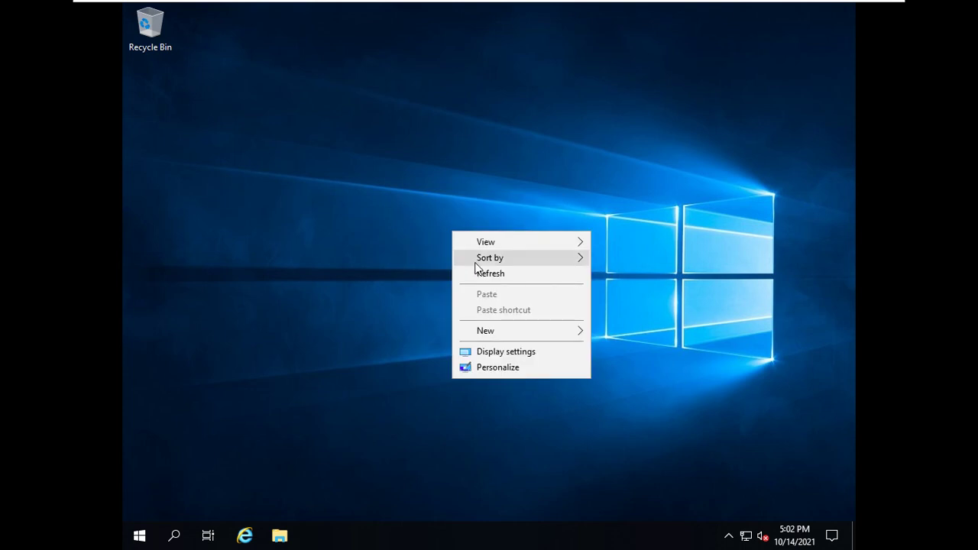
pyautogui.click(480, 273)
pyautogui.rightClick(404, 178)
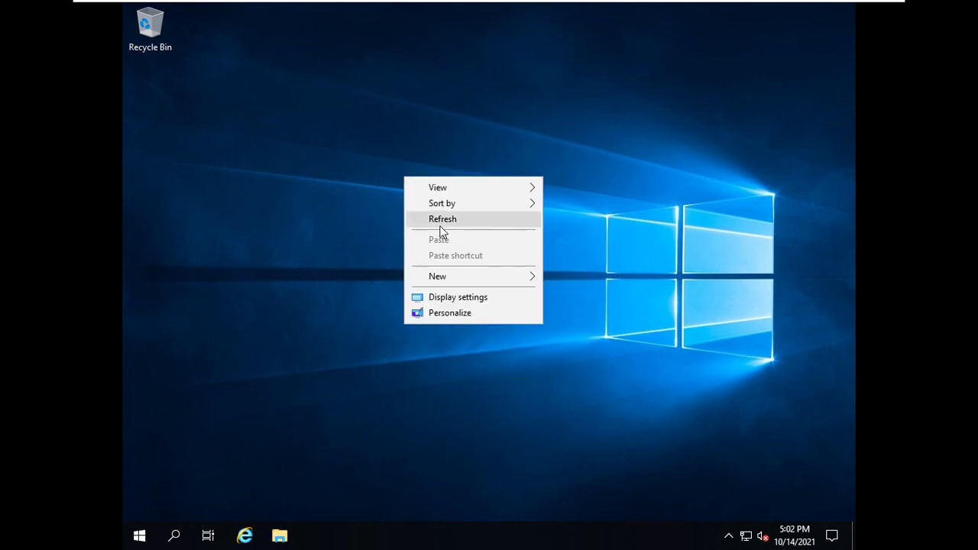
pyautogui.click(440, 220)
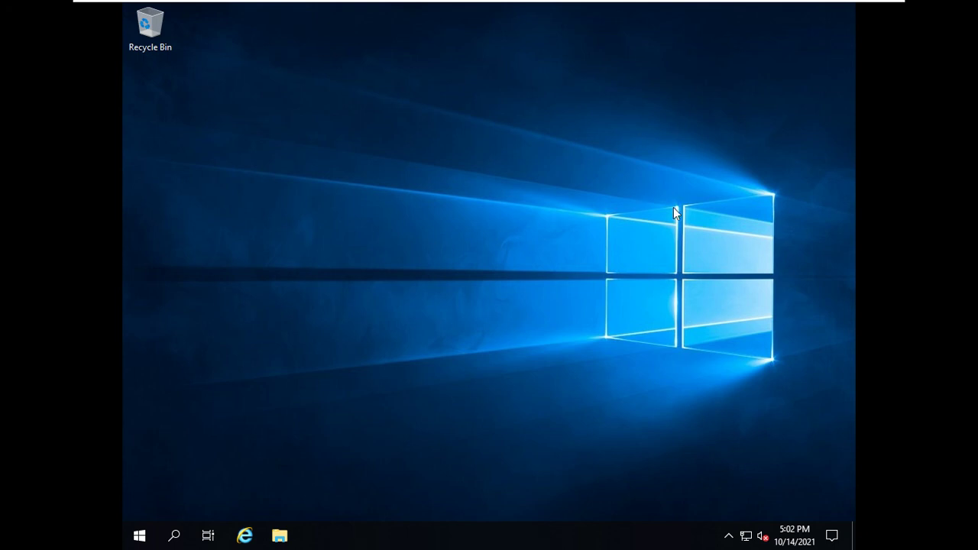
pyautogui.moveTo(833, 4)
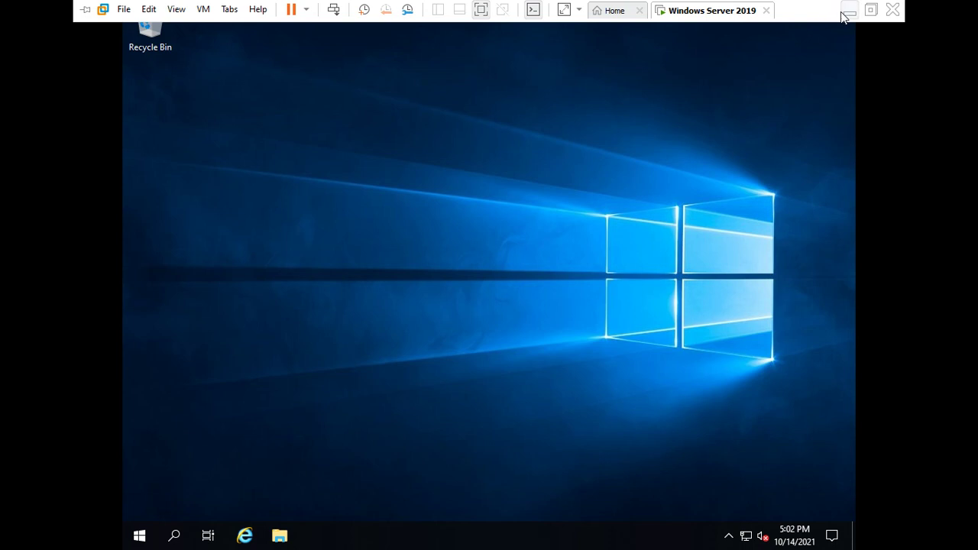
pyautogui.click(843, 12)
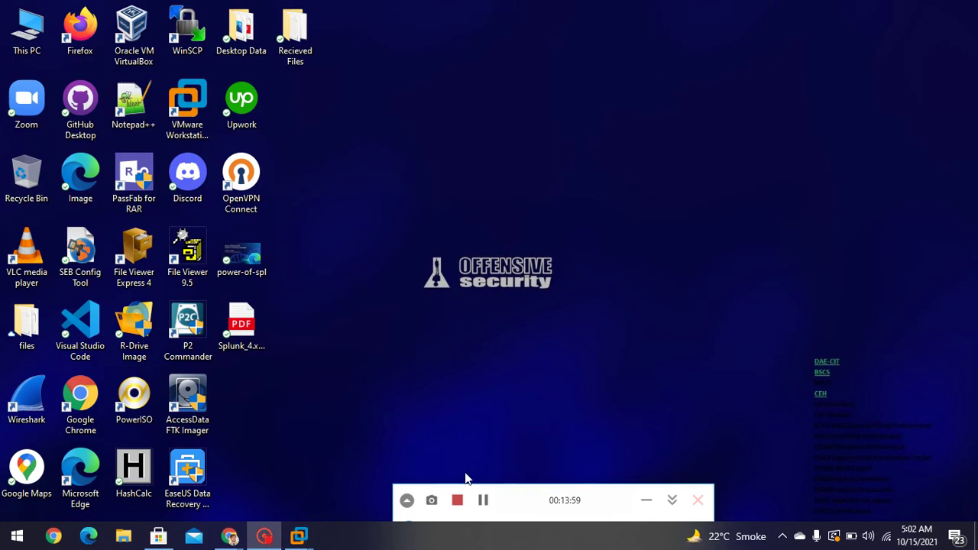